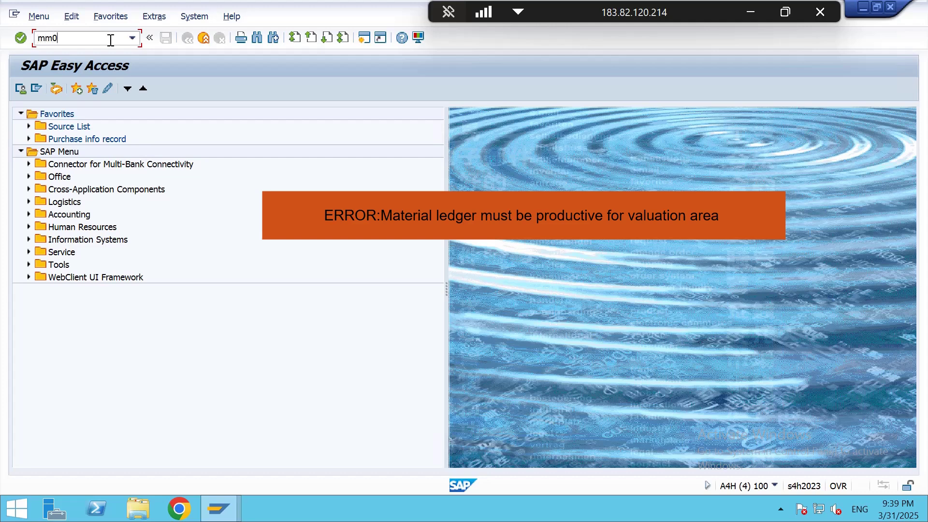
- Start MM01 and tick the Basic Data 1 and 2, Purchasing and General Plant Data / Storage 1 views
key("Return")
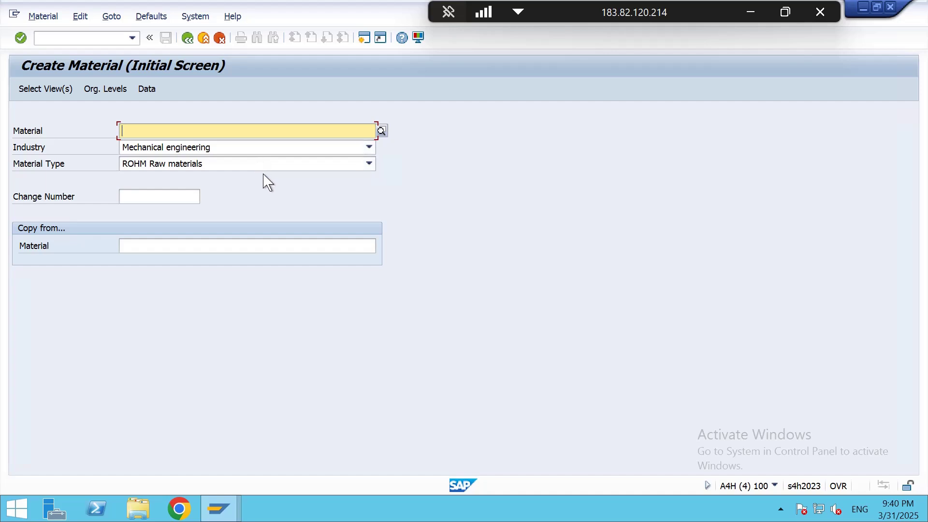
key("Return")
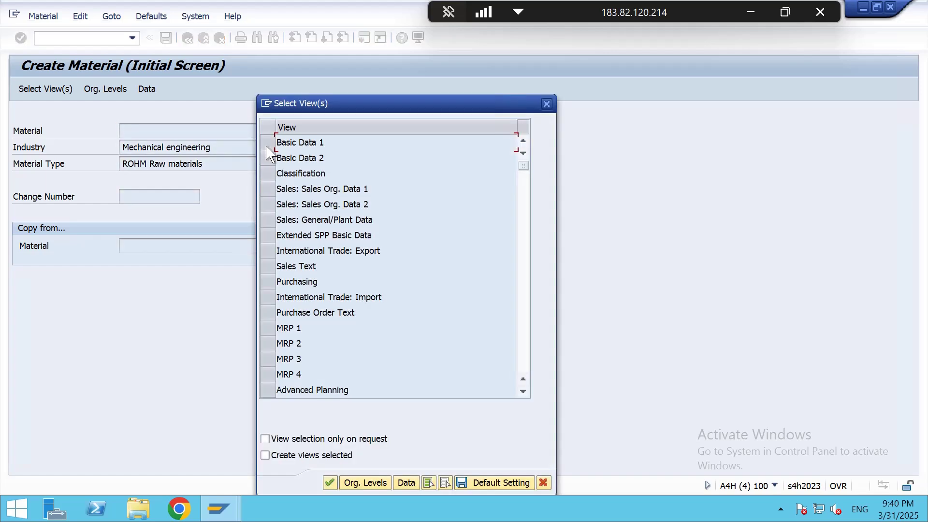
left_click(268, 142)
left_click(268, 158)
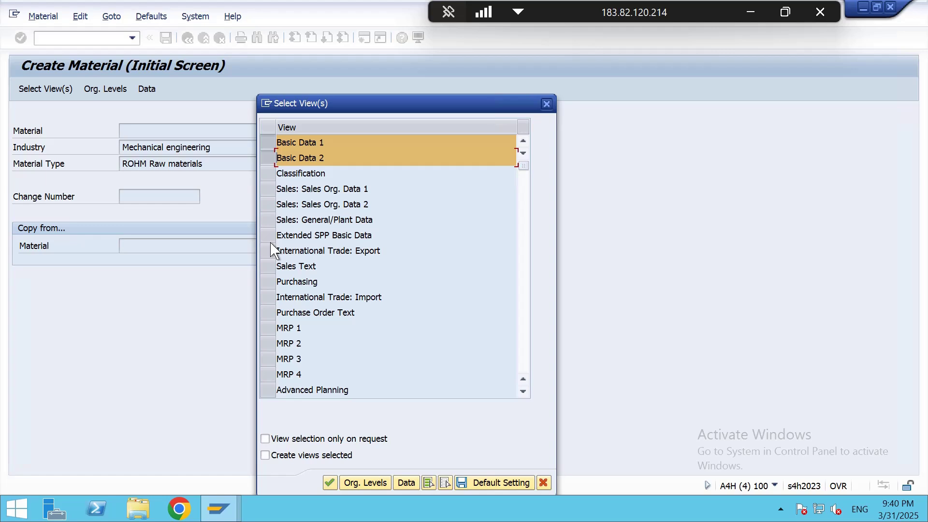
left_click(268, 282)
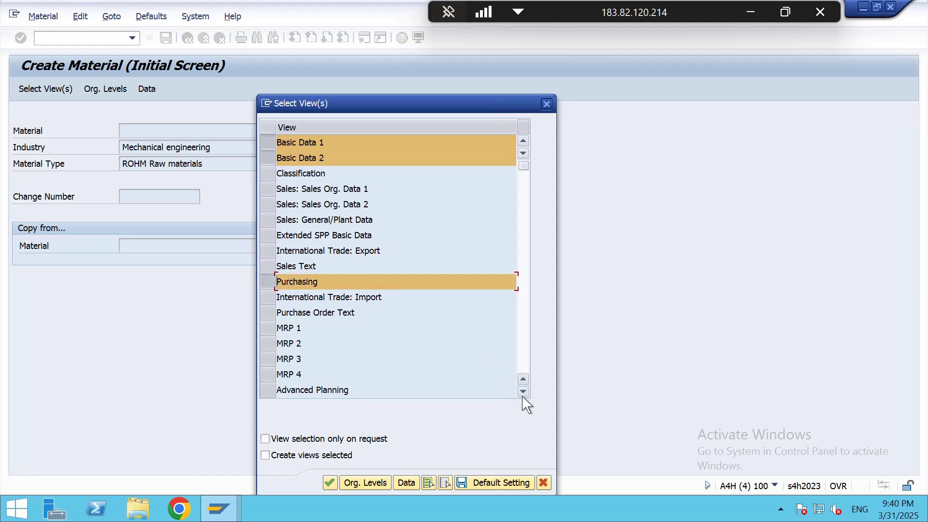
left_click(523, 392)
left_click(523, 391)
left_click(523, 392)
left_click(523, 392)
left_click(523, 392)
left_click(523, 391)
left_click(523, 392)
left_click(523, 391)
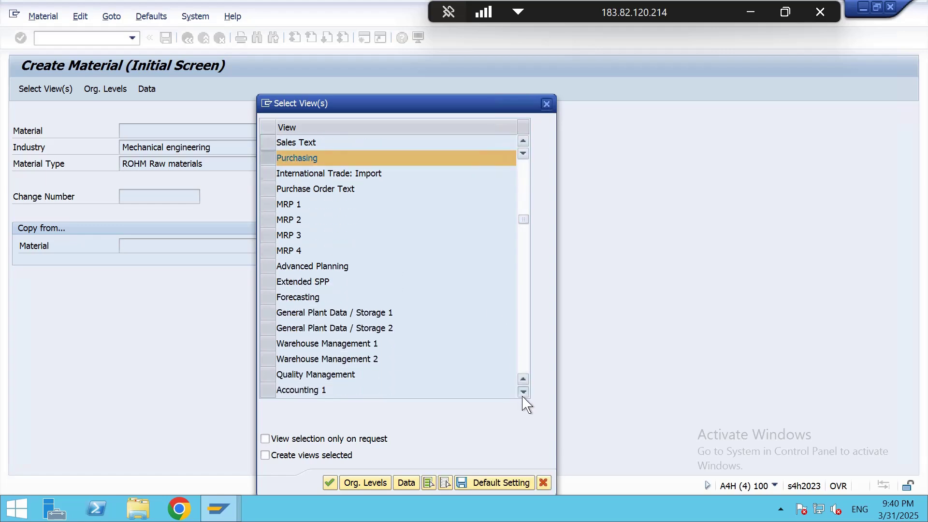
left_click(523, 391)
left_click(523, 391)
left_click(523, 392)
left_click(267, 267)
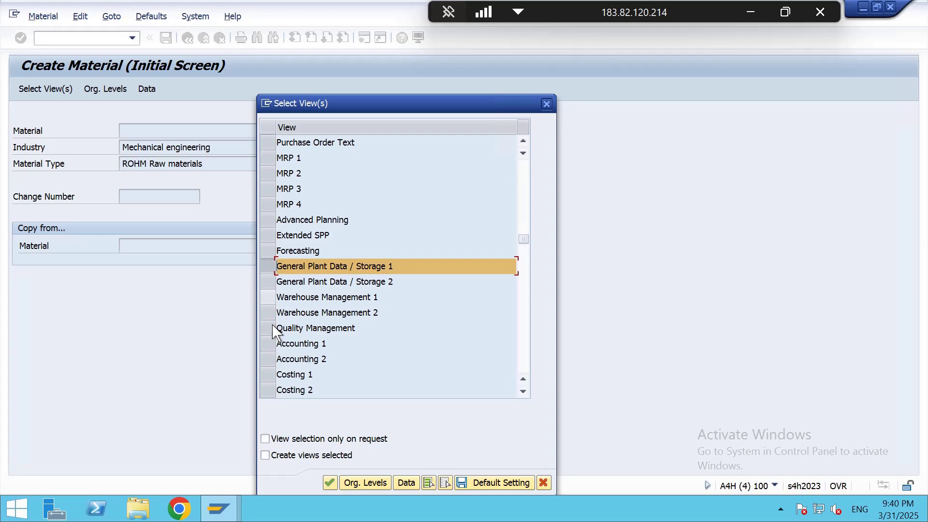
- Add Accounting 1, confirm the views, and enter plant TSL1 with storage location TSL1
left_click(268, 344)
key("Return")
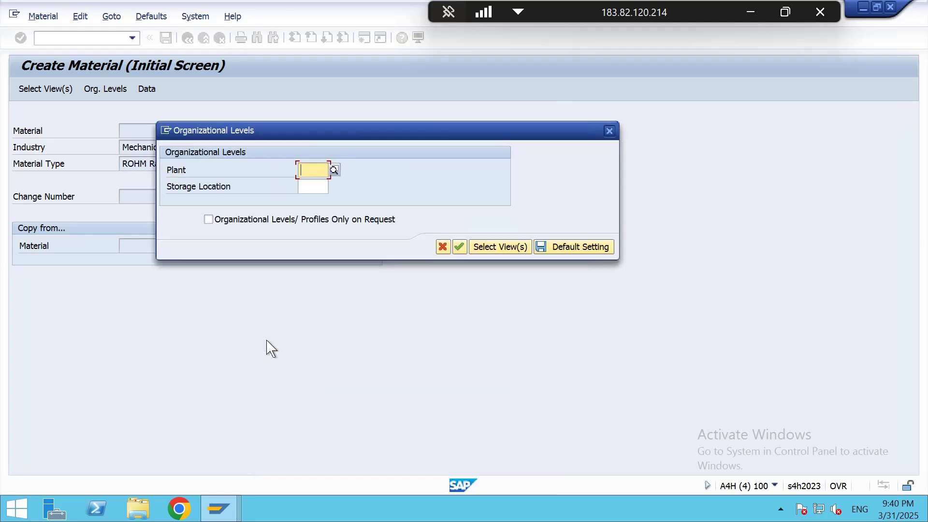
type("tsl1")
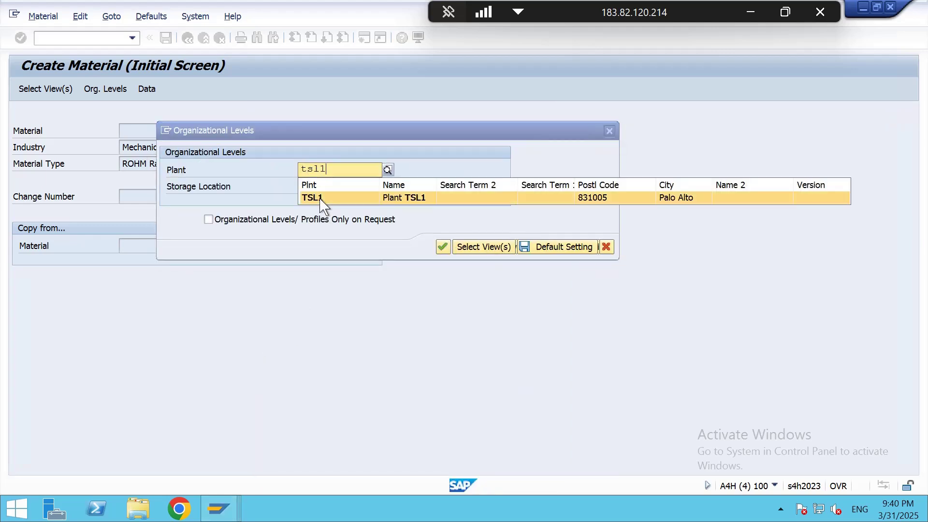
left_click(319, 198)
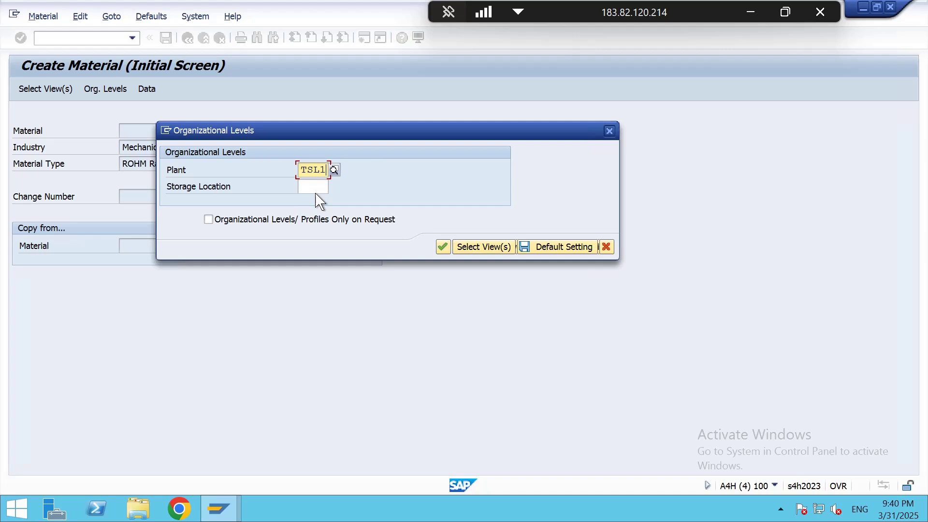
left_click(314, 187)
type("TSL1")
key("Return")
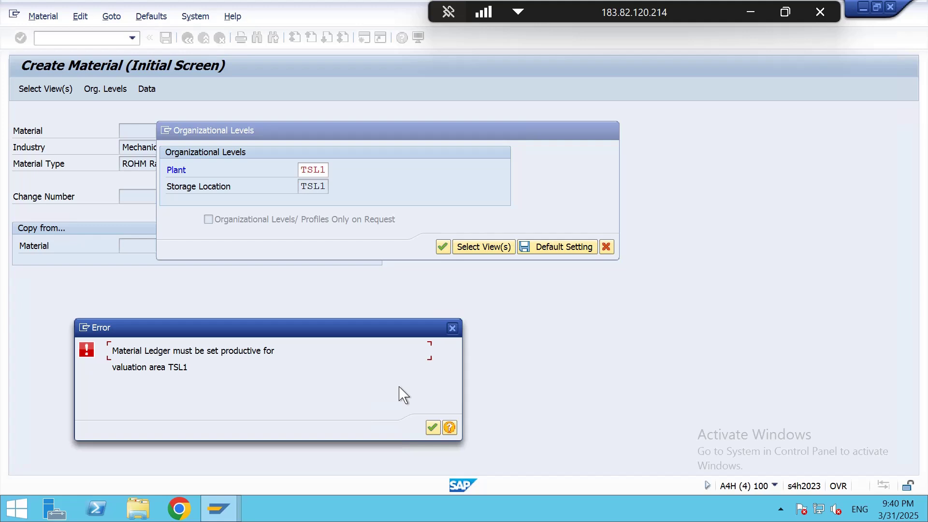
- Dismiss the material ledger error, close Organizational Levels, and resize the session window
left_click(432, 428)
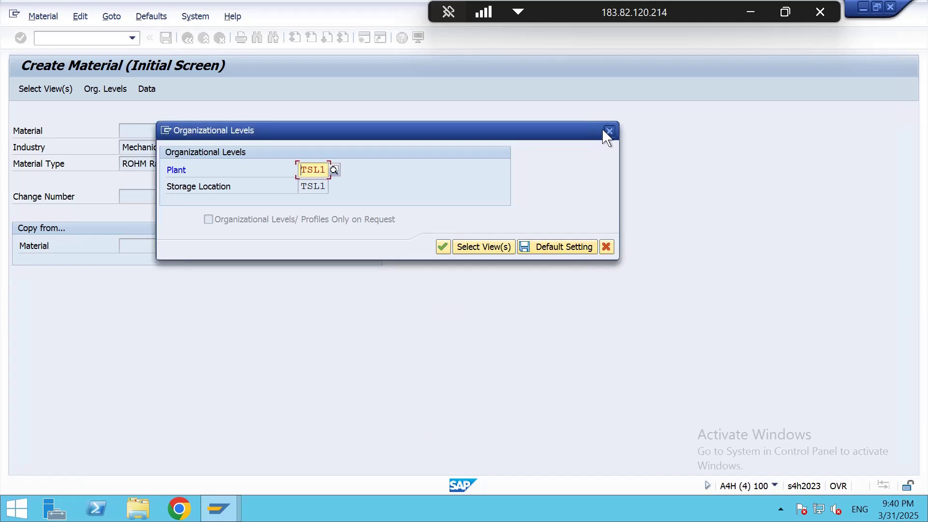
left_click(609, 131)
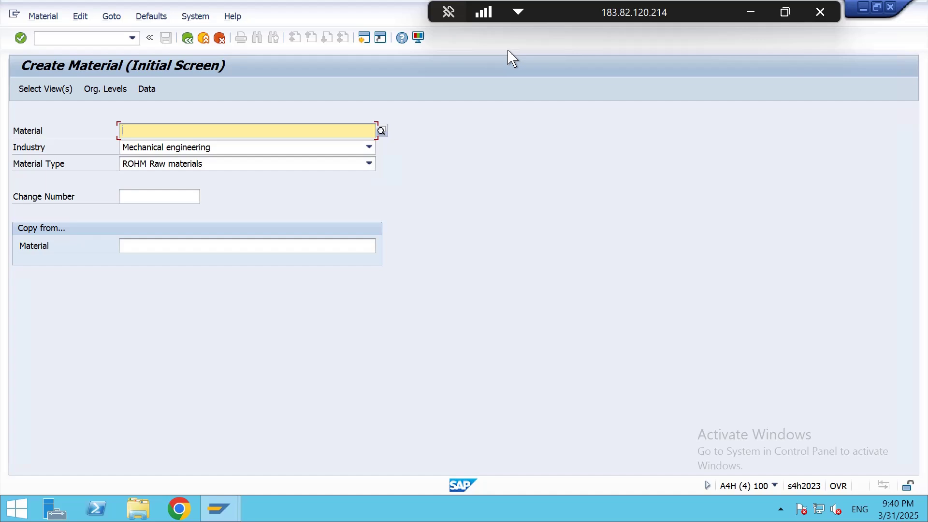
double_click(386, 13)
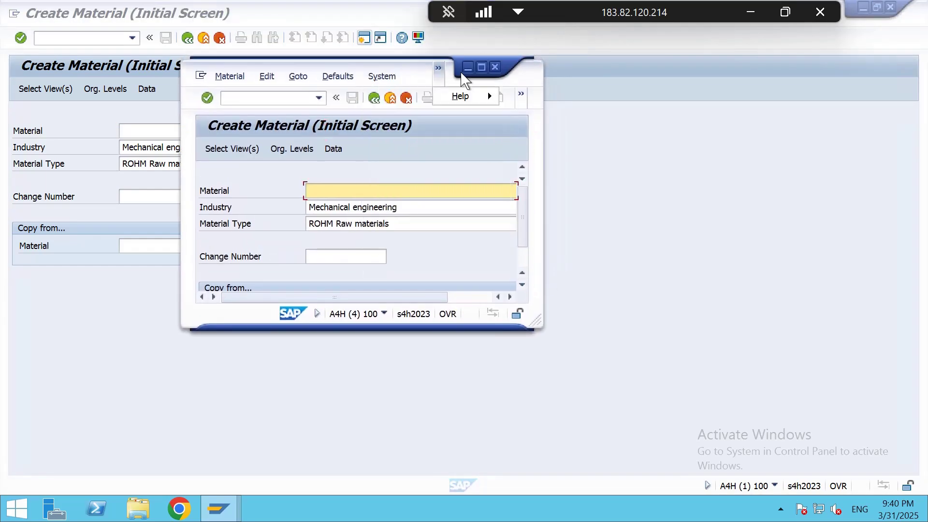
- In a new session, check in OMX2 that ledger type 9000 uses only currency type 10
left_click(481, 68)
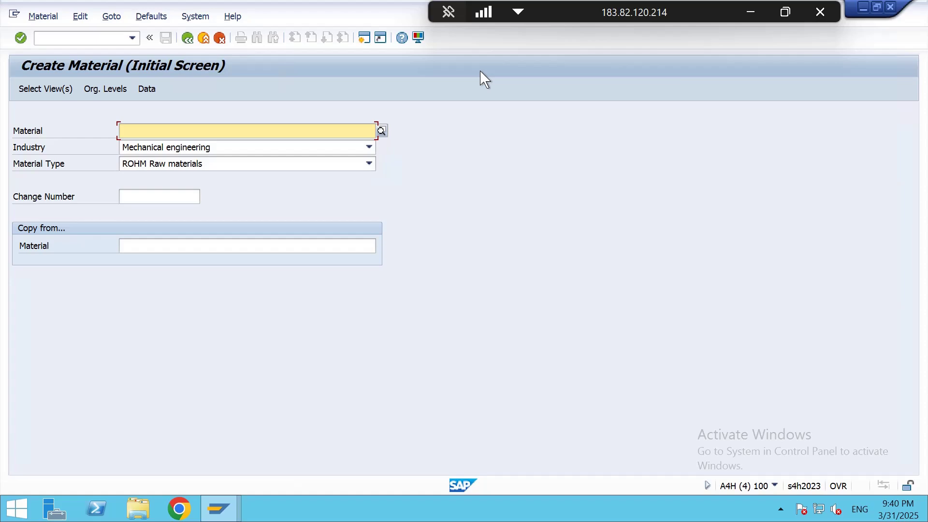
left_click(364, 38)
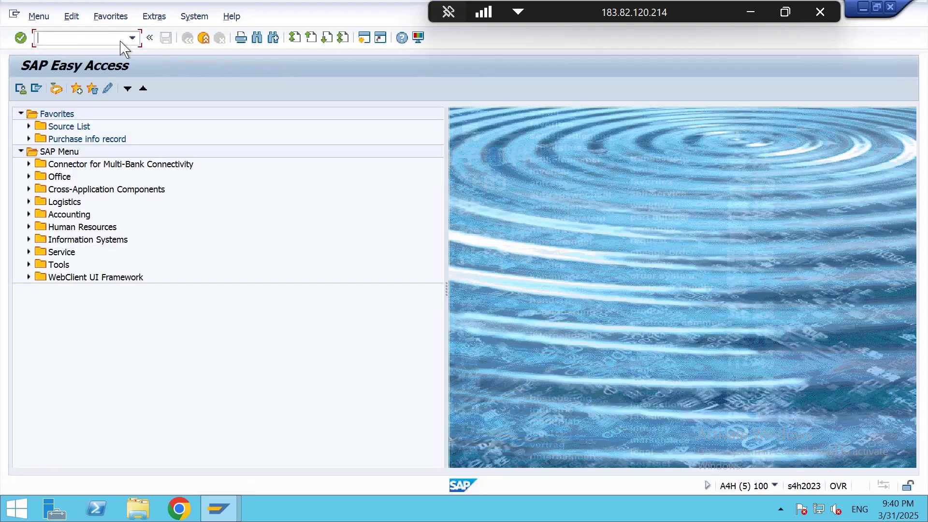
left_click(112, 37)
type("omx2")
key("Return")
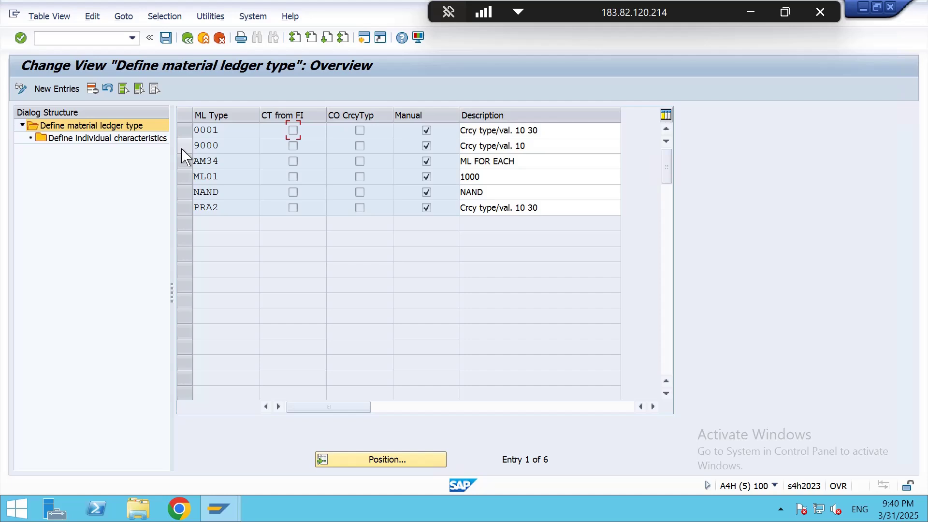
left_click(182, 150)
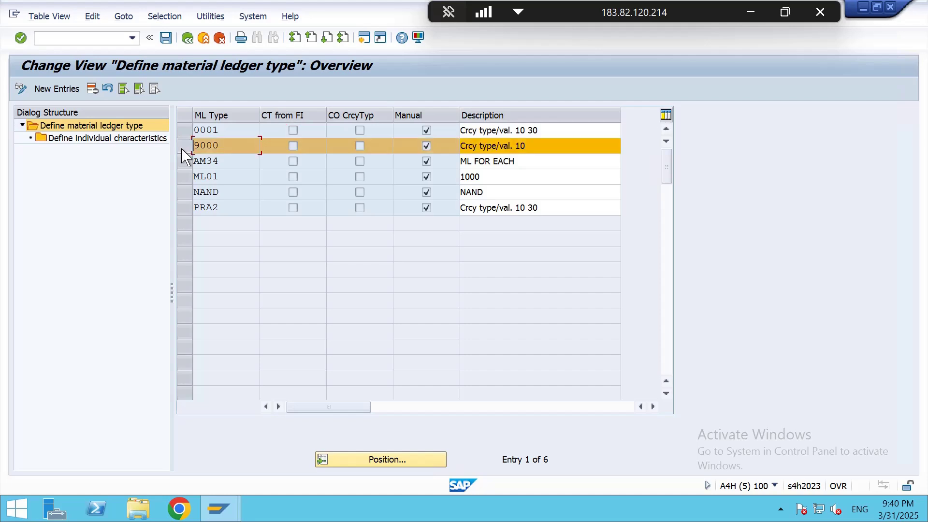
double_click(129, 139)
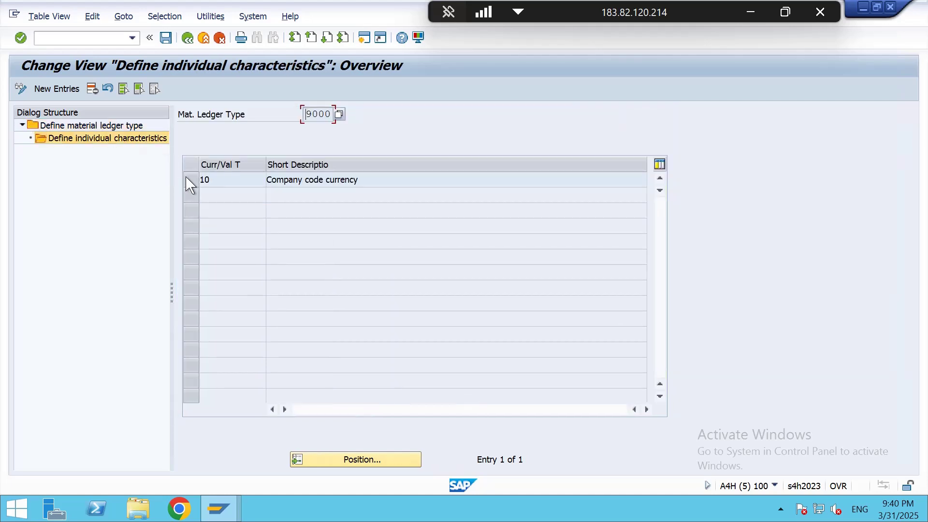
left_click(187, 38)
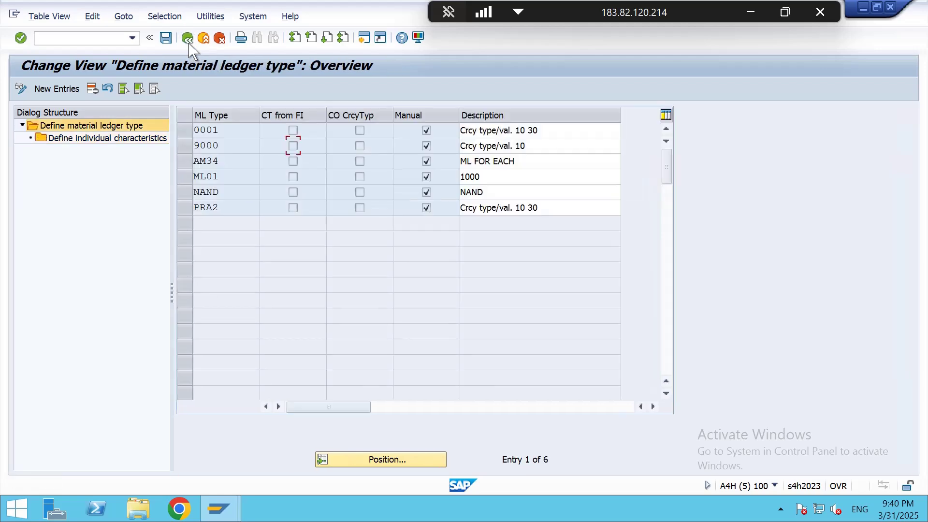
left_click(189, 41)
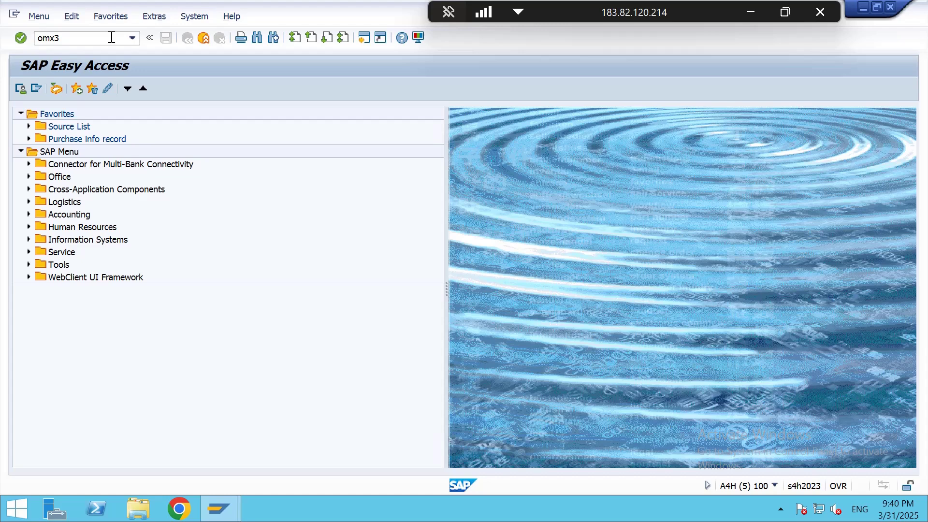
- Change material ledger type from 0001 to 9000 for valuation areas TSL1 and TSL2
key("Return")
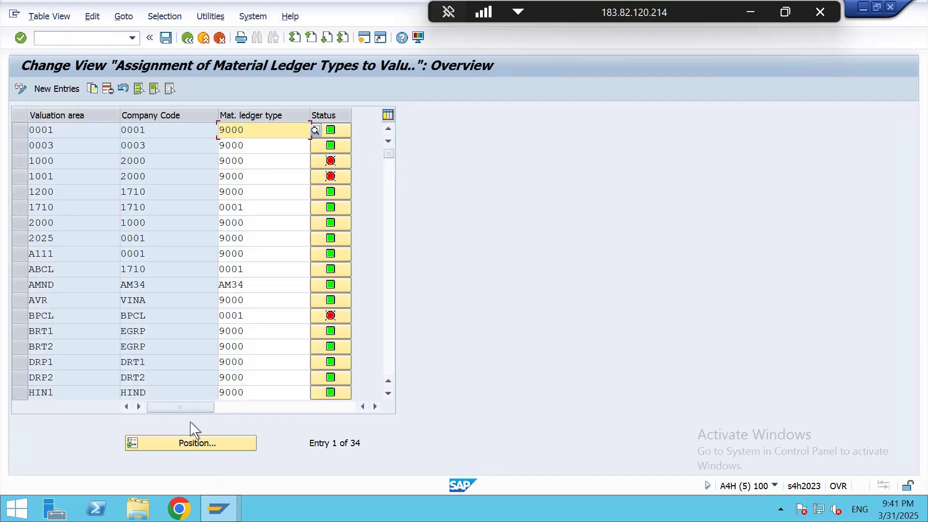
left_click(198, 444)
type("tsl1")
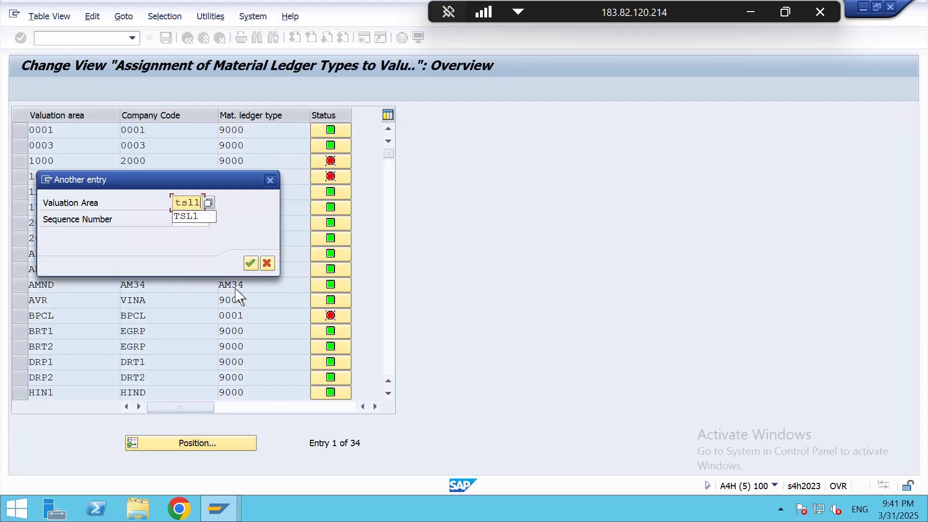
key("Return")
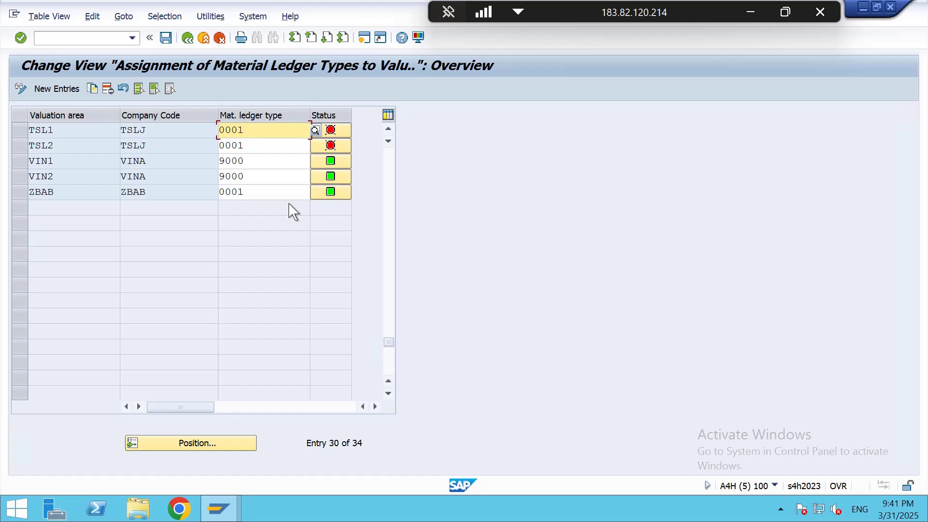
key("BackSpace")
key("BackSpace")
key("BackSpace")
key("BackSpace")
type("900")
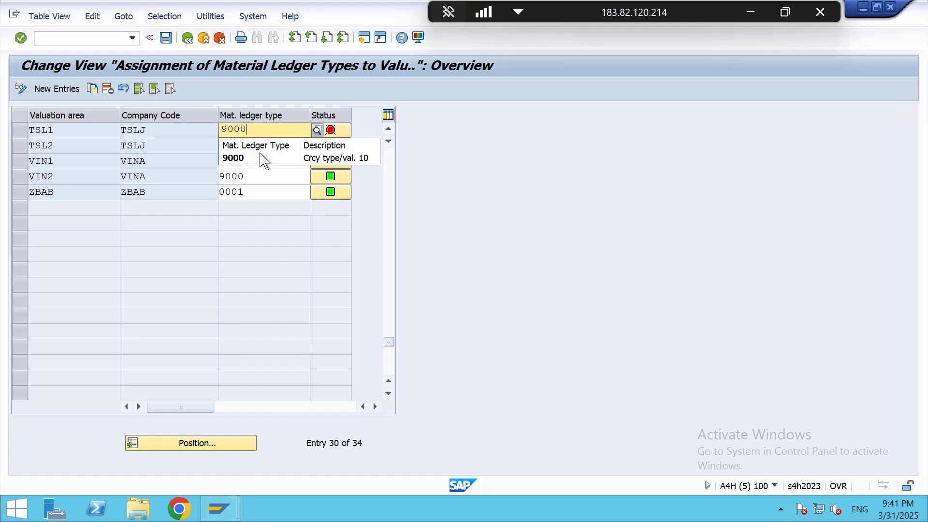
left_click(257, 145)
key("BackSpace")
key("BackSpace")
key("BackSpace")
key("BackSpace")
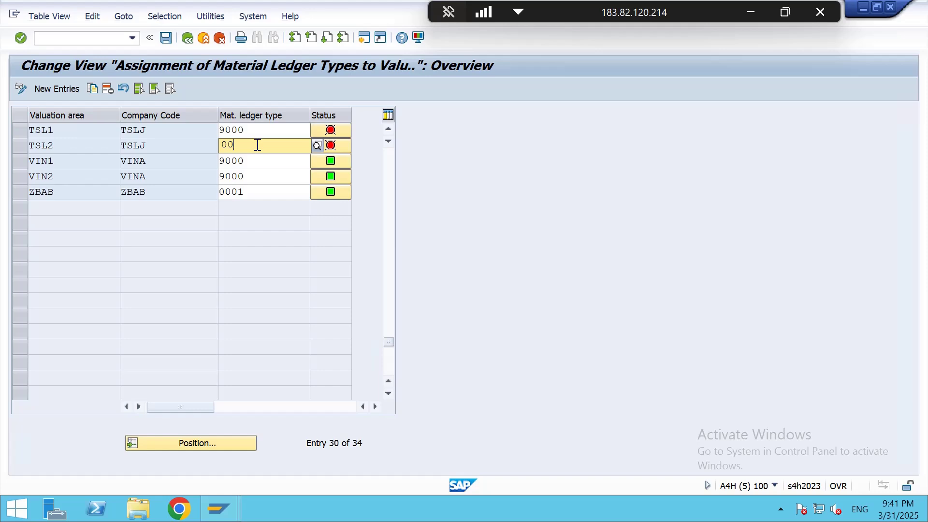
type("9000")
key("Return")
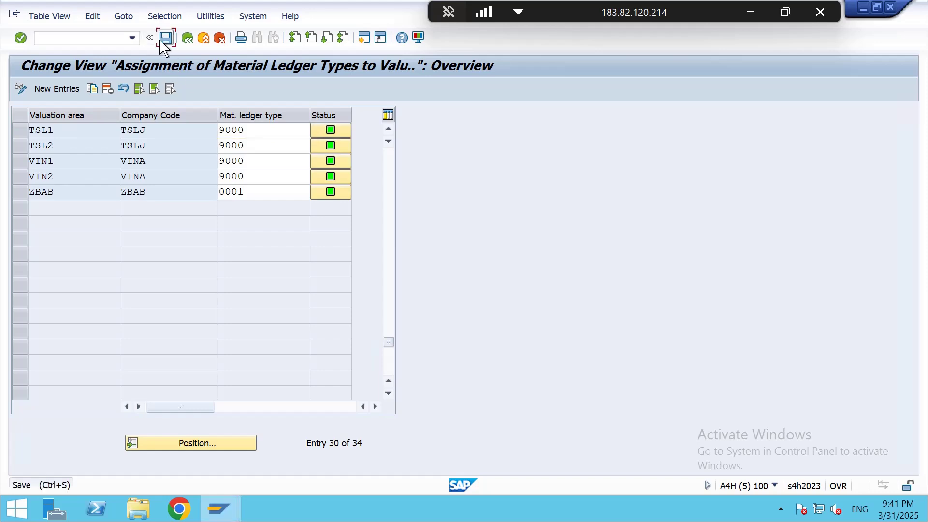
- Save the ledger type assignments under customizing request A4HK900238
left_click(166, 38)
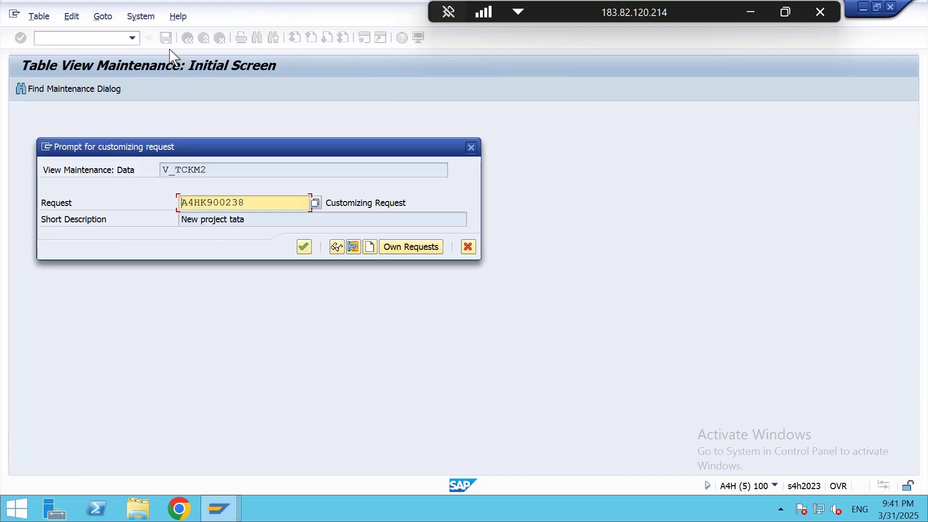
left_click(473, 148)
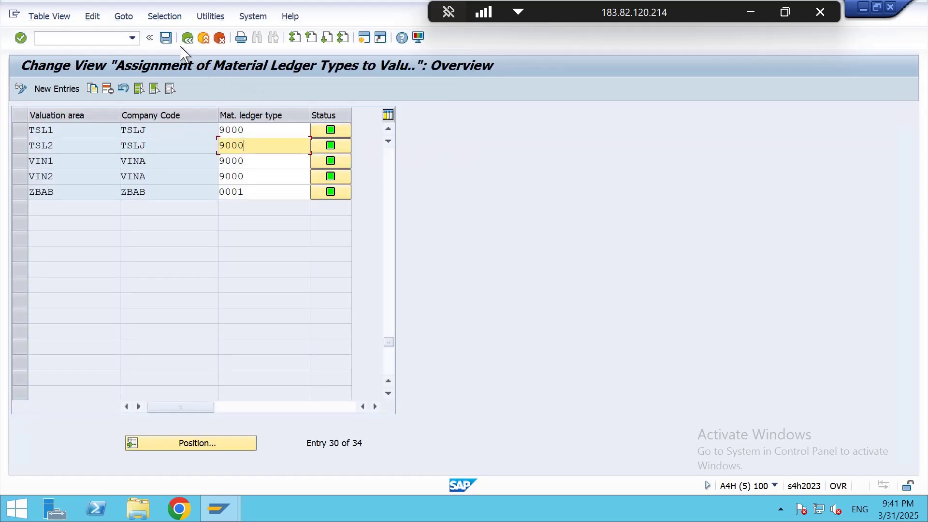
left_click(166, 38)
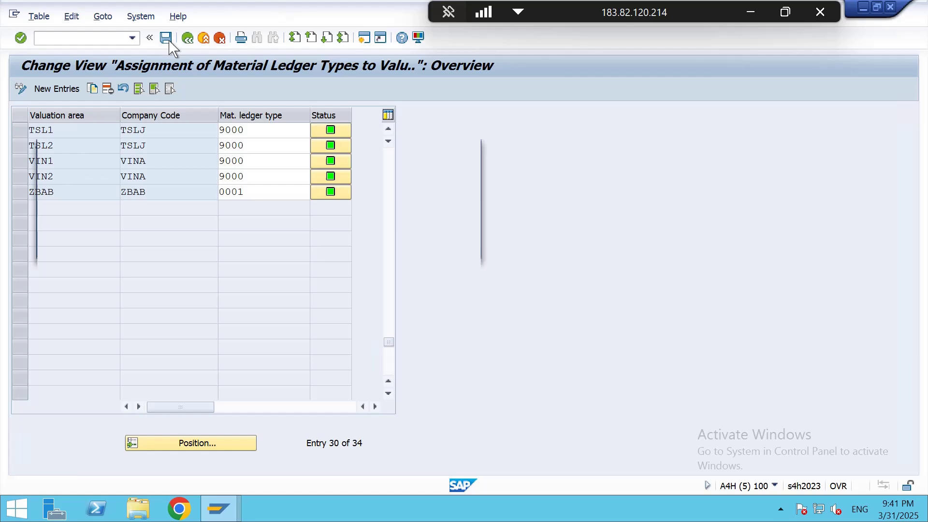
left_click(304, 248)
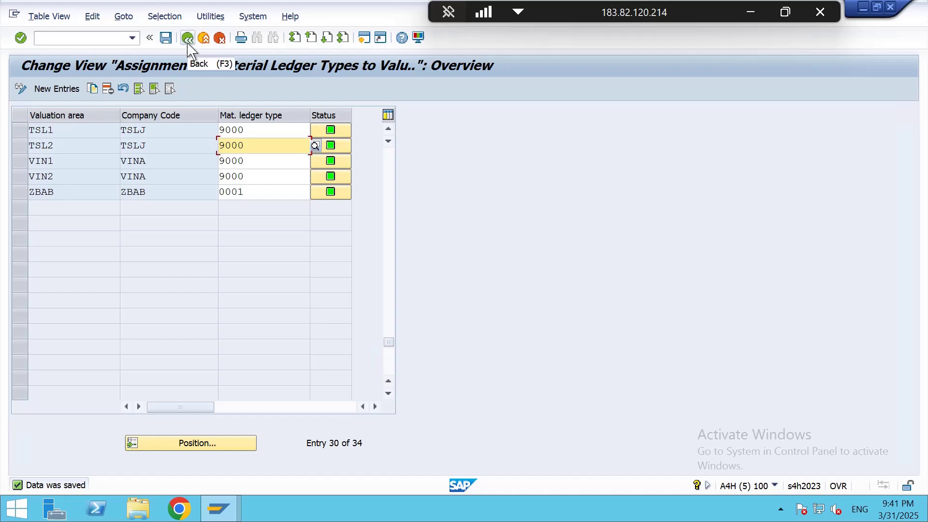
- Run OMX1 and position the activation table on valuation area TSL1
left_click(188, 39)
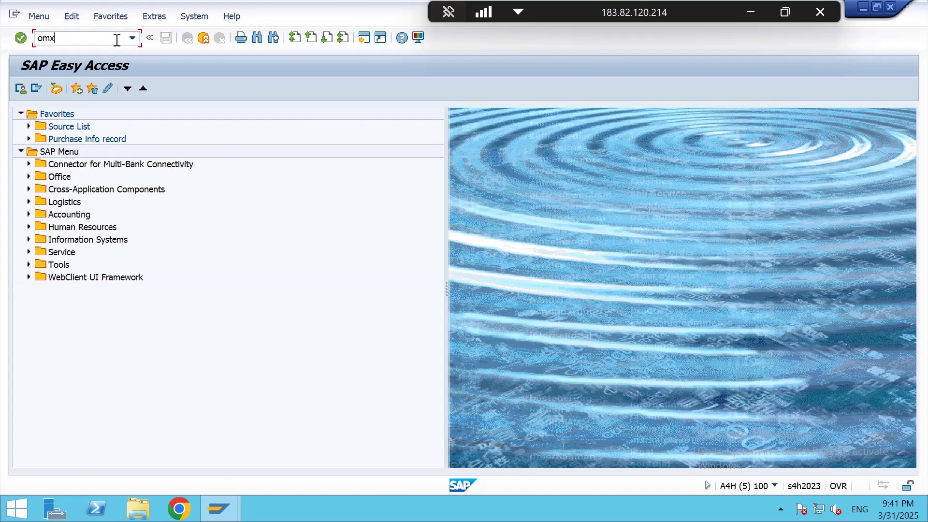
key("Return")
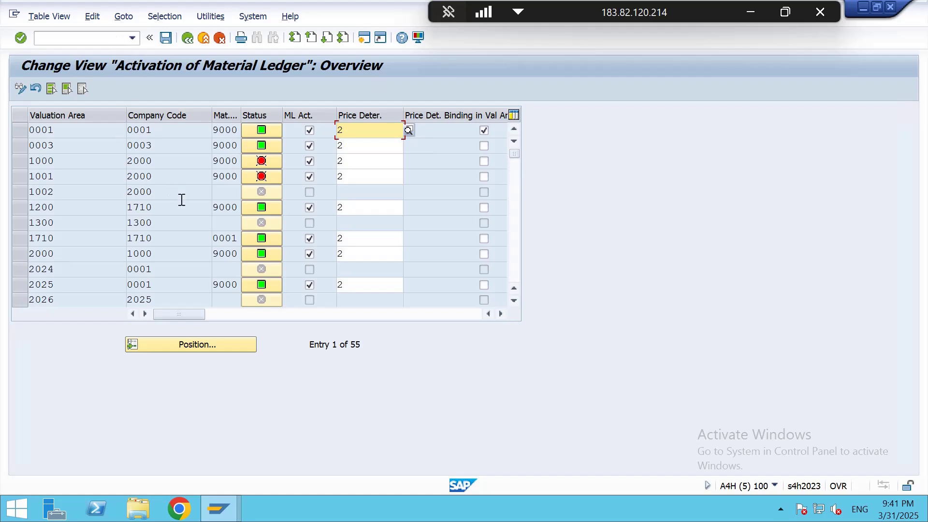
left_click(198, 345)
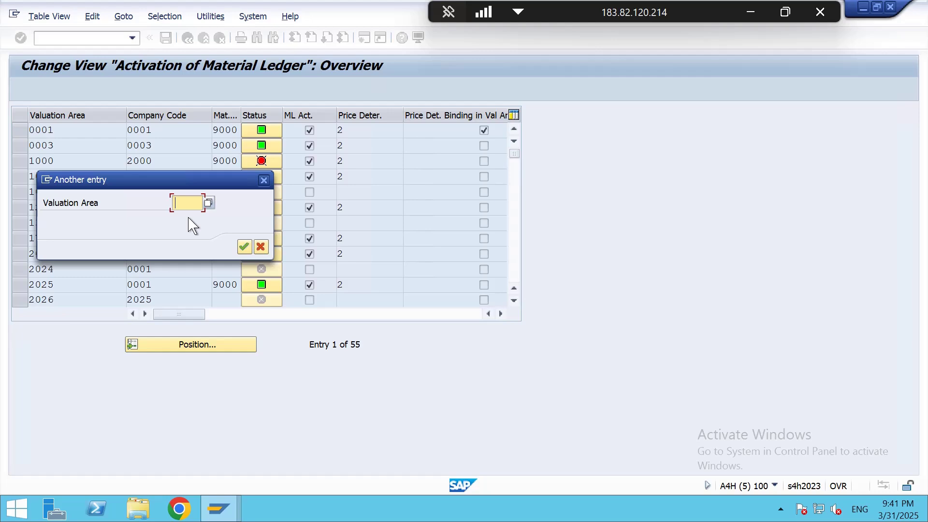
type("ms")
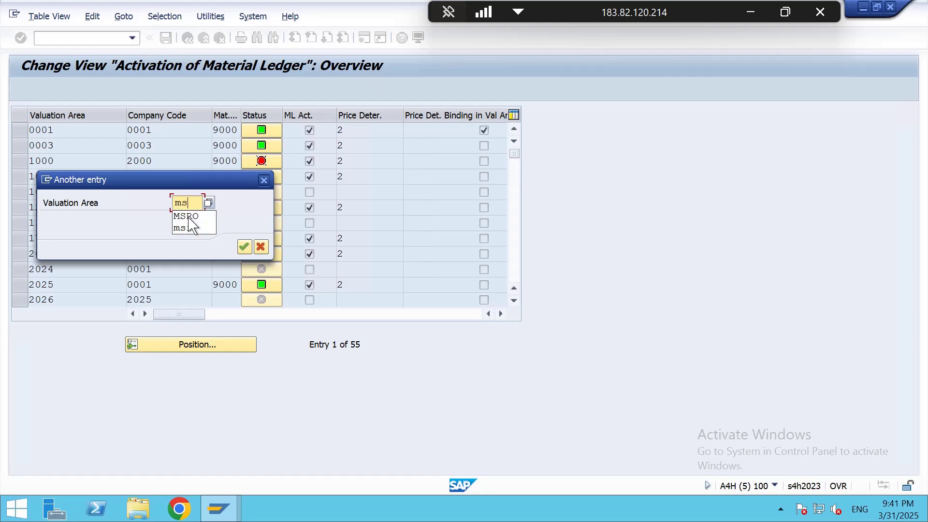
left_click(189, 217)
key("Return")
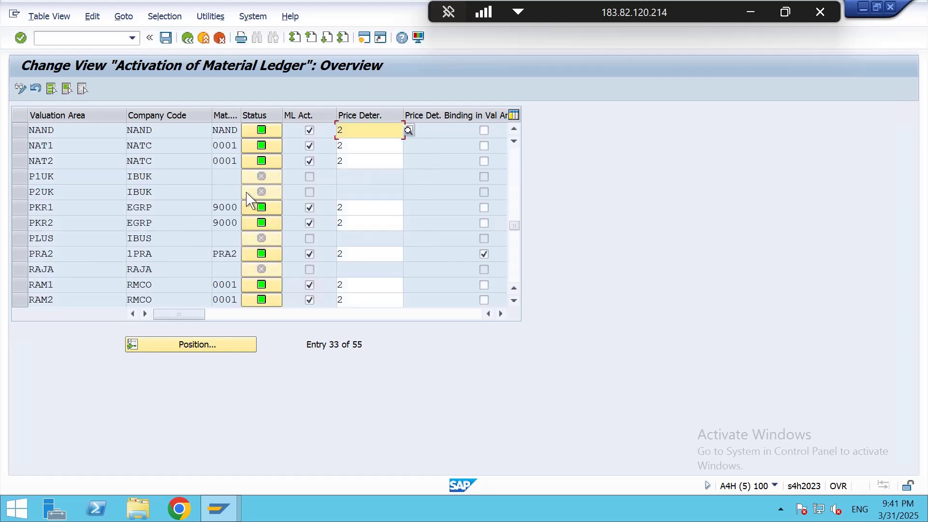
left_click(231, 346)
type("tsl1")
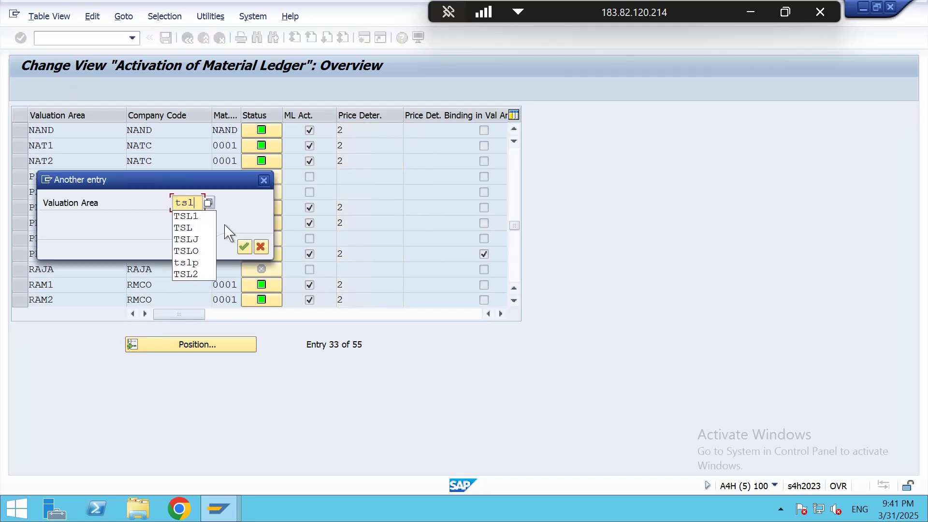
key("Return")
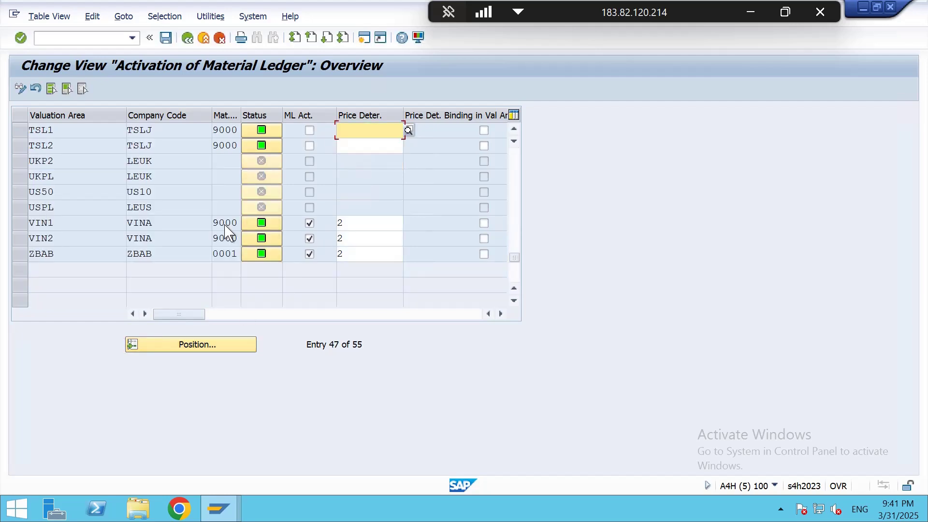
- Activate the material ledger for TSL1 and TSL2 with price determination 2
left_click(308, 132)
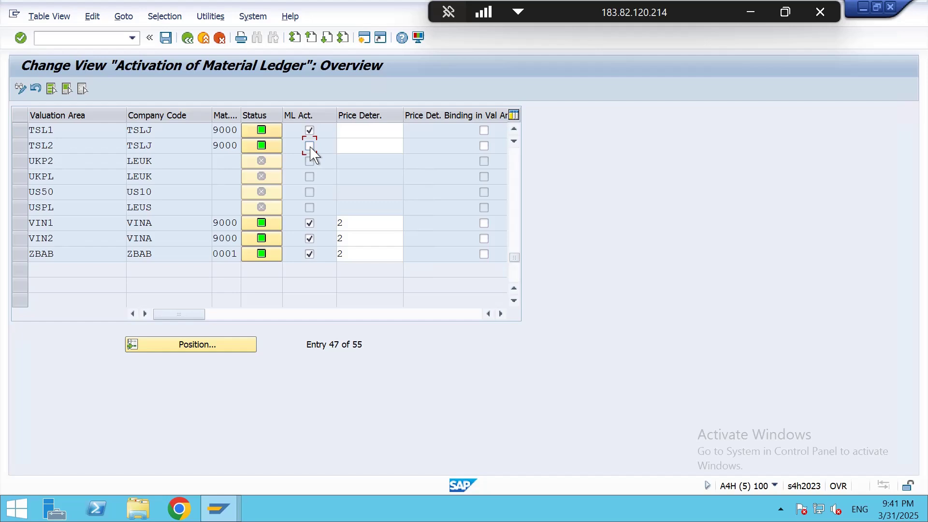
left_click(309, 146)
left_click(345, 132)
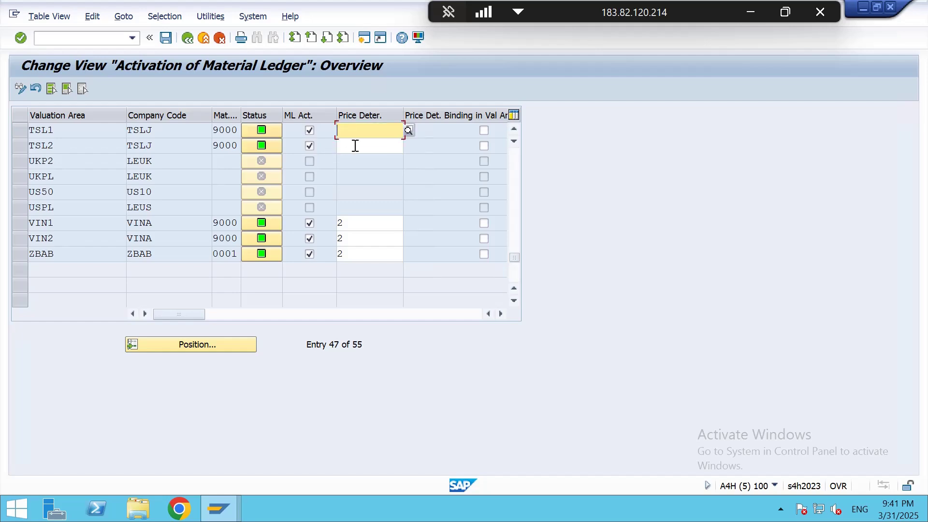
type("2")
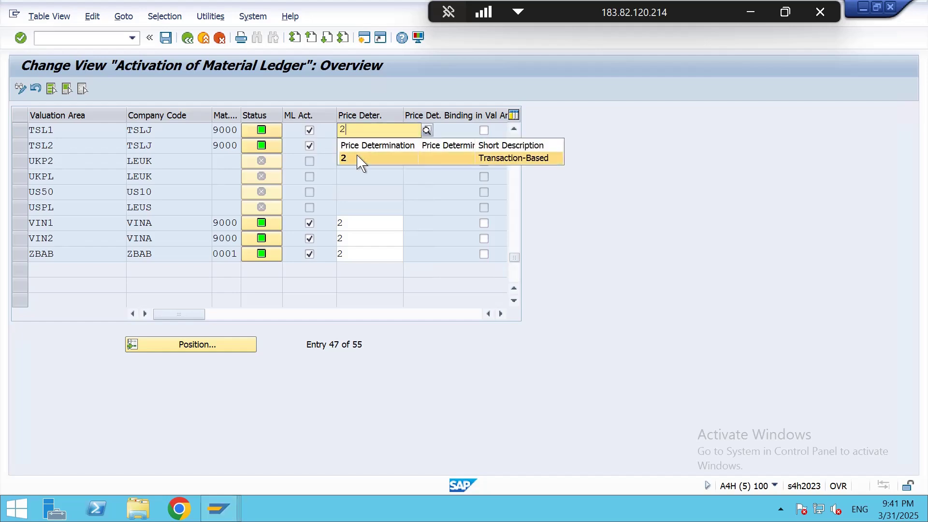
left_click(360, 159)
left_click(357, 147)
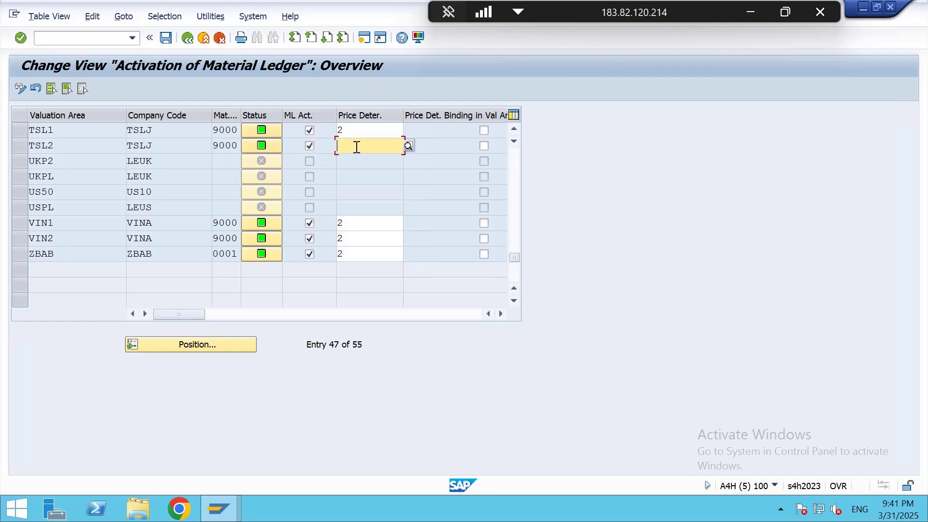
type("2")
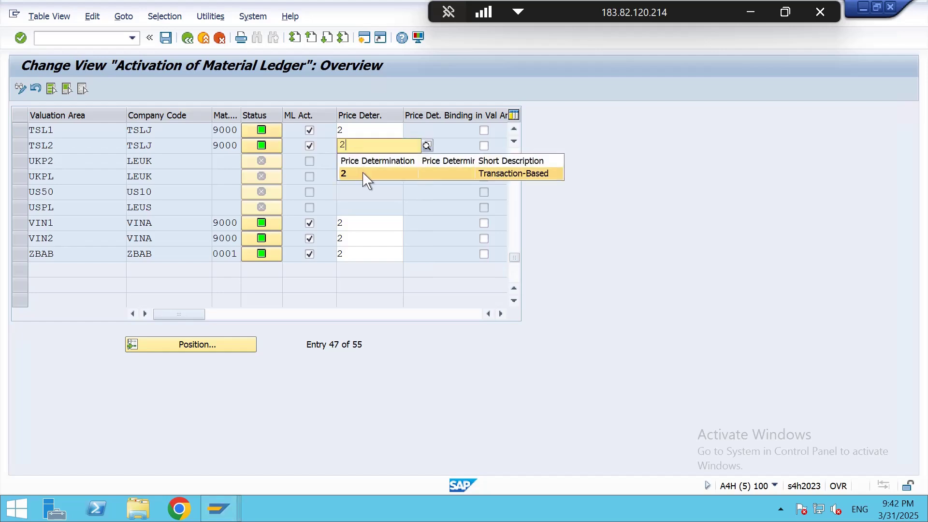
left_click(366, 177)
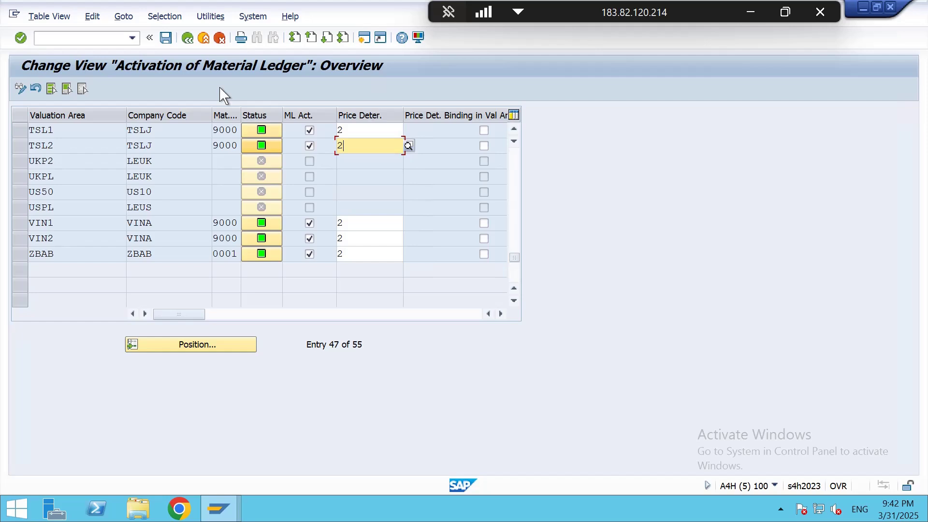
- Save the activation settings, accepting the conversion notice and customizing request, then exit
left_click(167, 41)
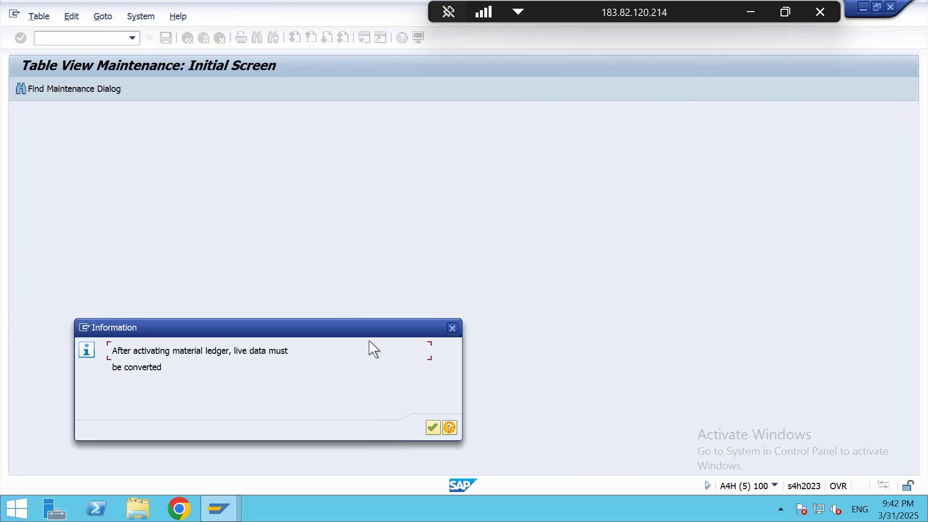
left_click(433, 427)
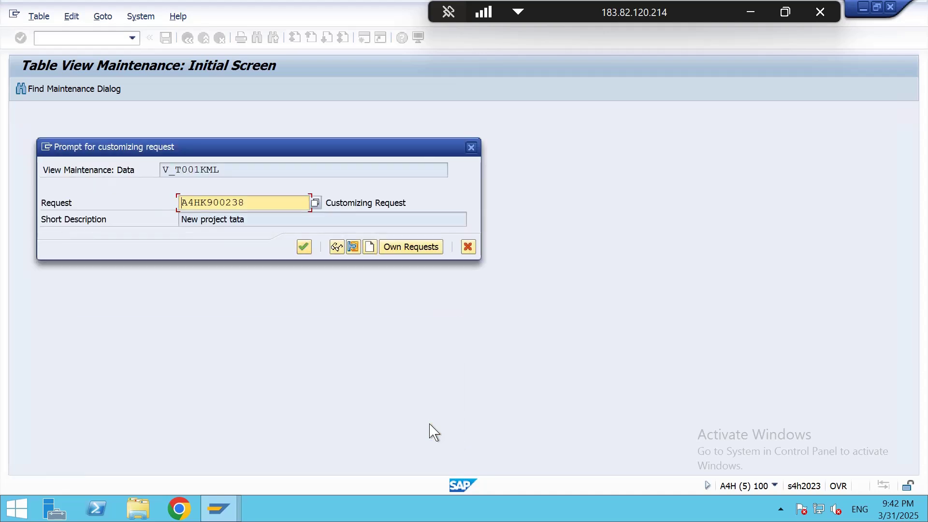
left_click(304, 248)
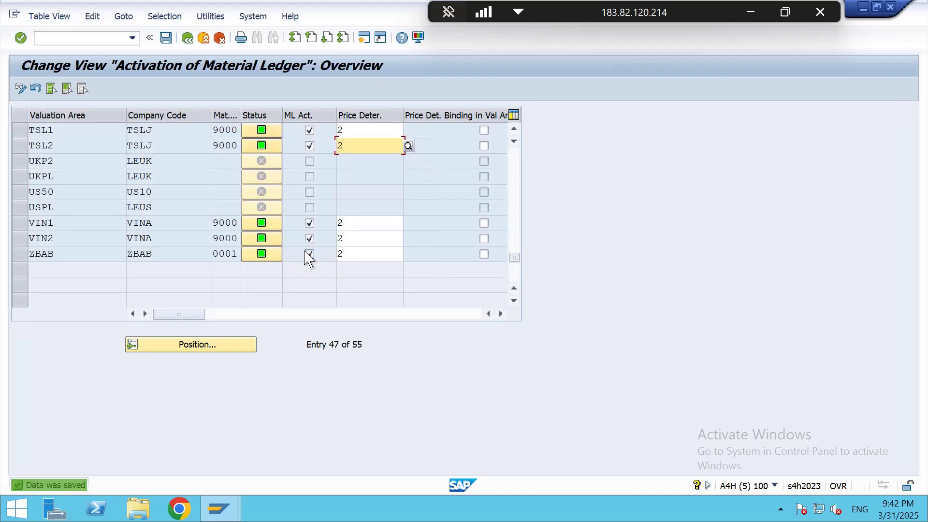
left_click(187, 39)
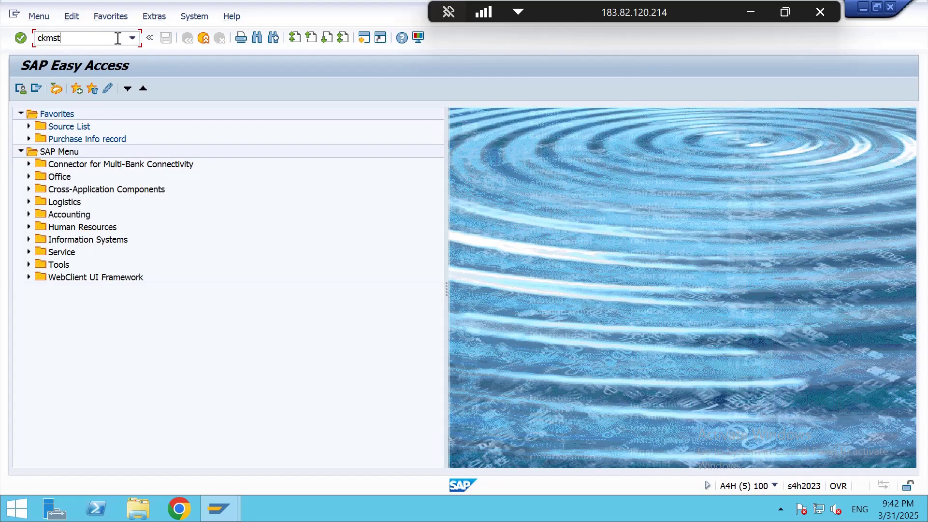
- Run the CKMSTART production startup for plant TSL1 with background processing and test run off
key("Return")
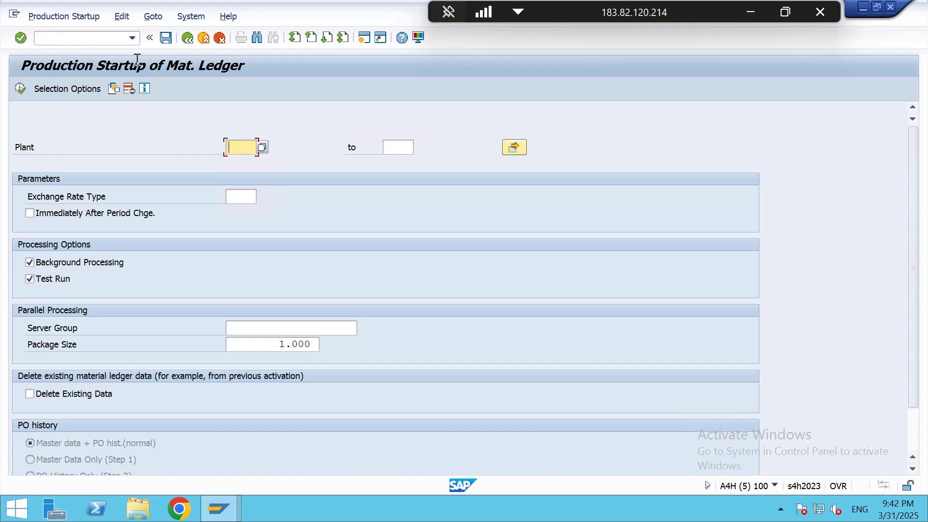
type("tsl1")
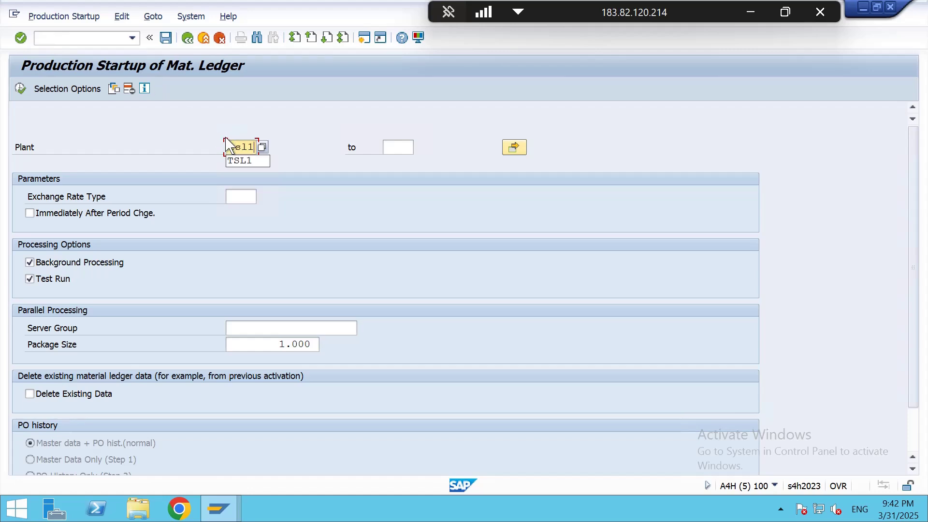
left_click(245, 161)
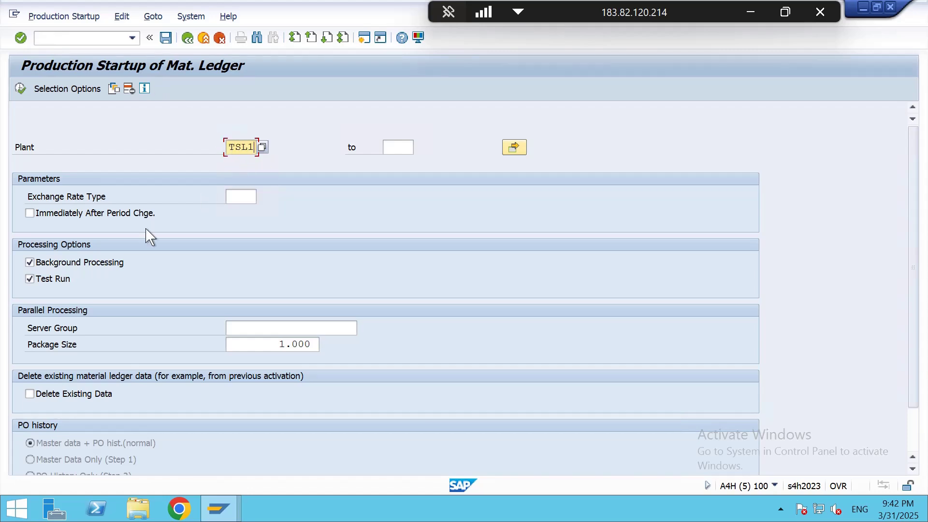
left_click(30, 263)
left_click(30, 279)
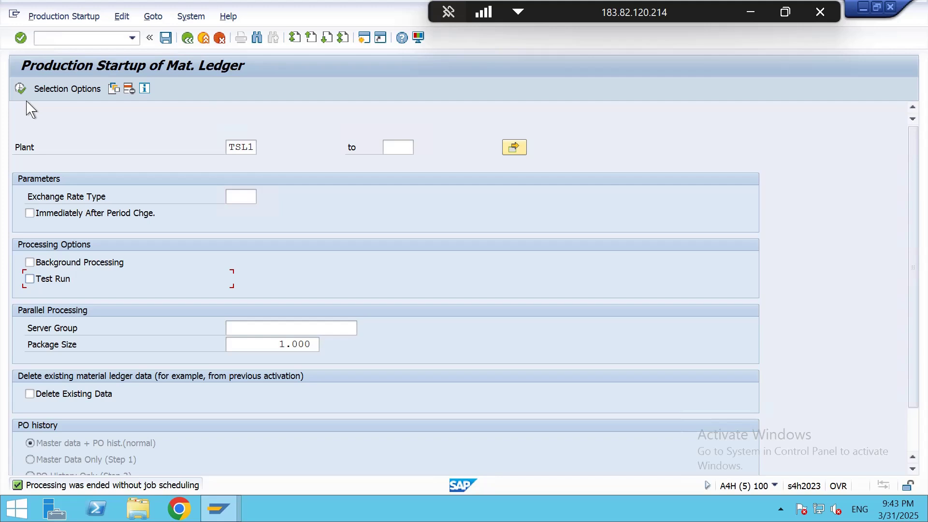
left_click(20, 89)
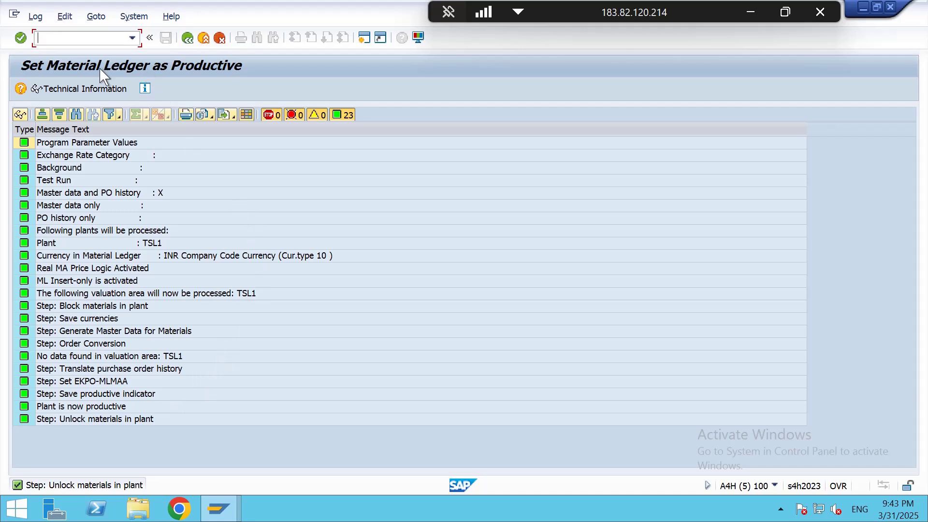
- Return to the startup selection screen and change the plant to TSL2
left_click(188, 38)
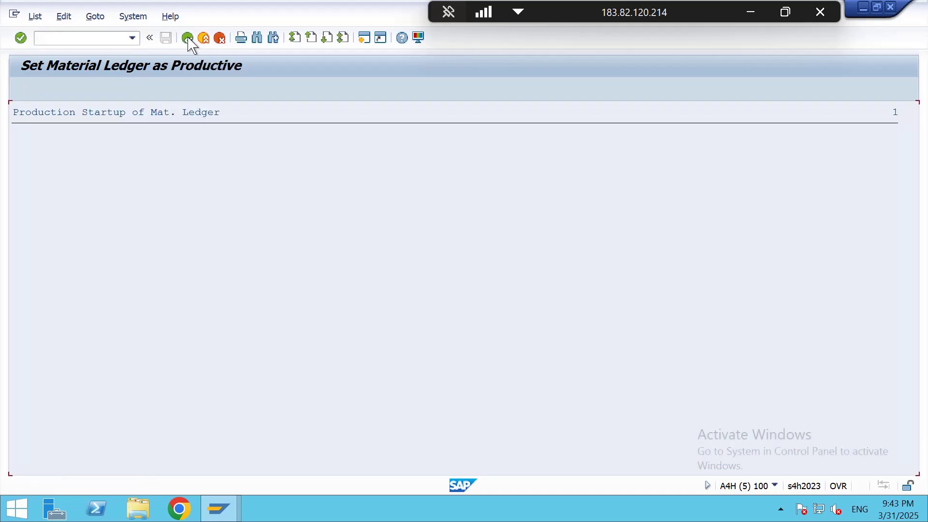
left_click(188, 38)
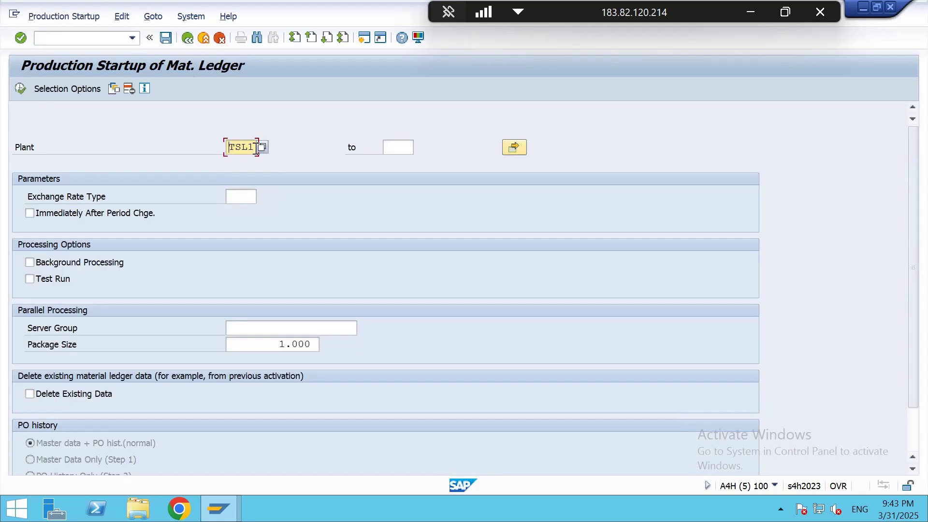
key("BackSpace")
type("2")
key("BackSpace")
type("2")
- Set exchange rate type M, run the startup for TSL2, and return to the selection screen
left_click(244, 197)
type("m")
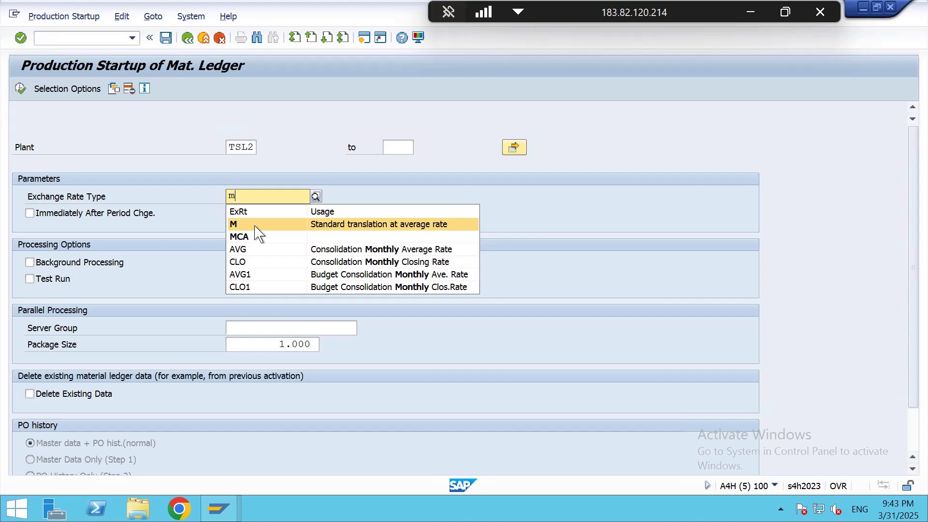
left_click(255, 225)
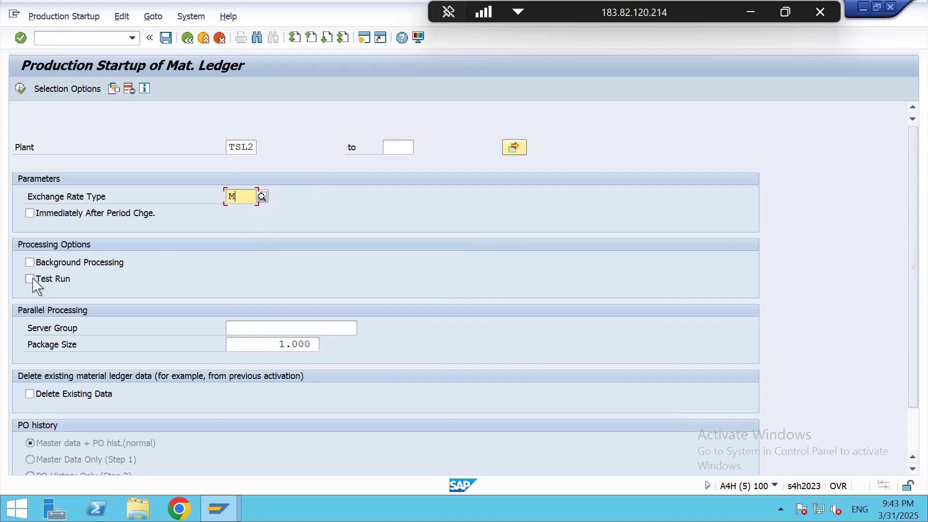
left_click(21, 88)
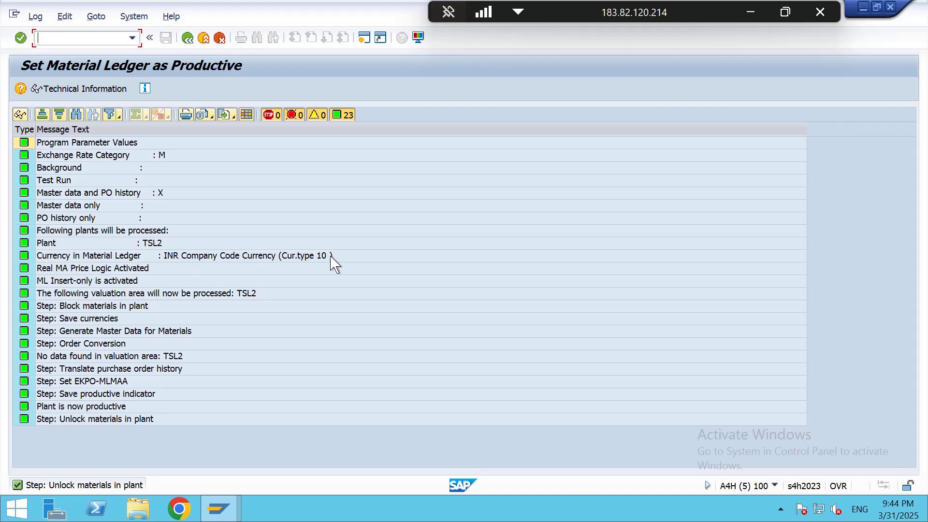
left_click(188, 38)
left_click(188, 39)
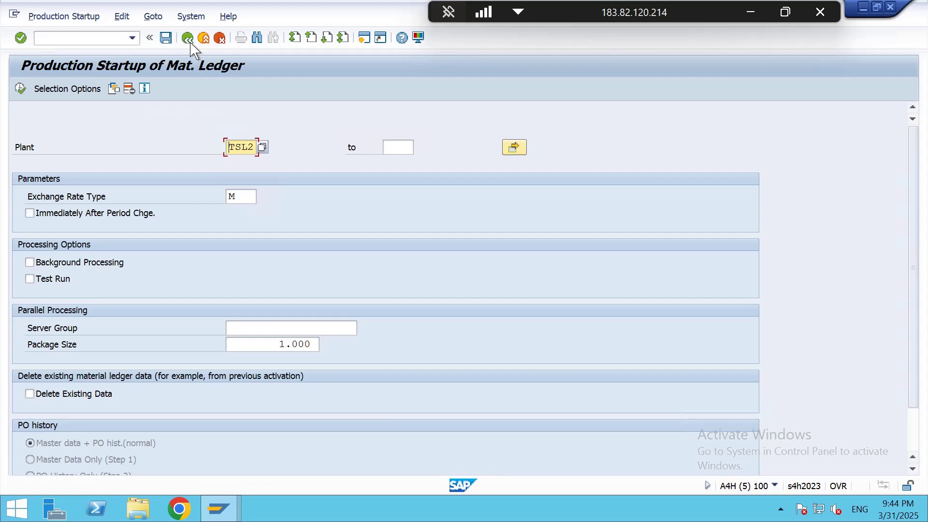
- Exit to SAP Easy Access and switch back to the Create Material session
left_click(188, 39)
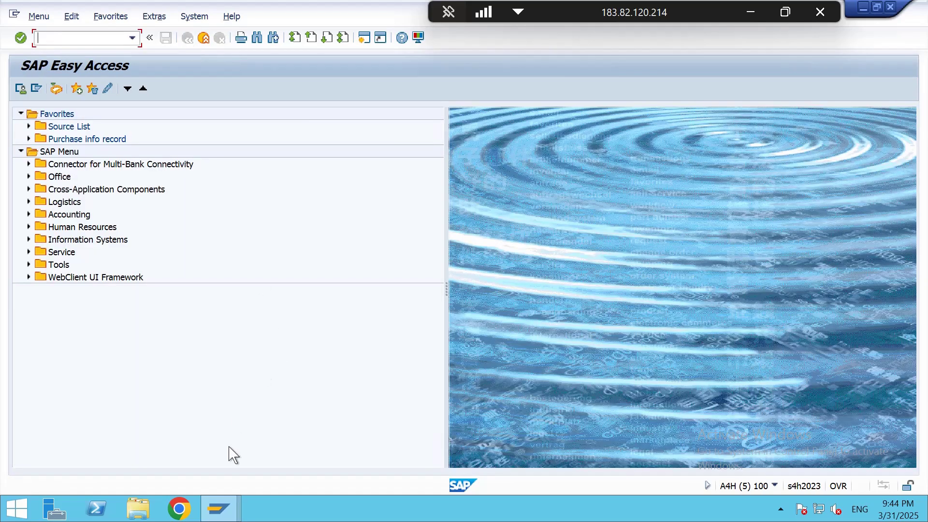
mouse_move(227, 502)
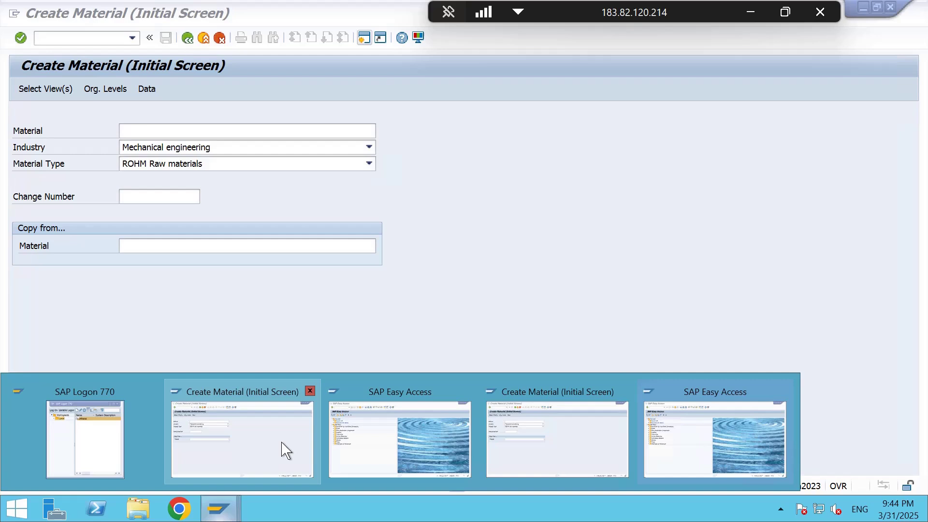
left_click(284, 447)
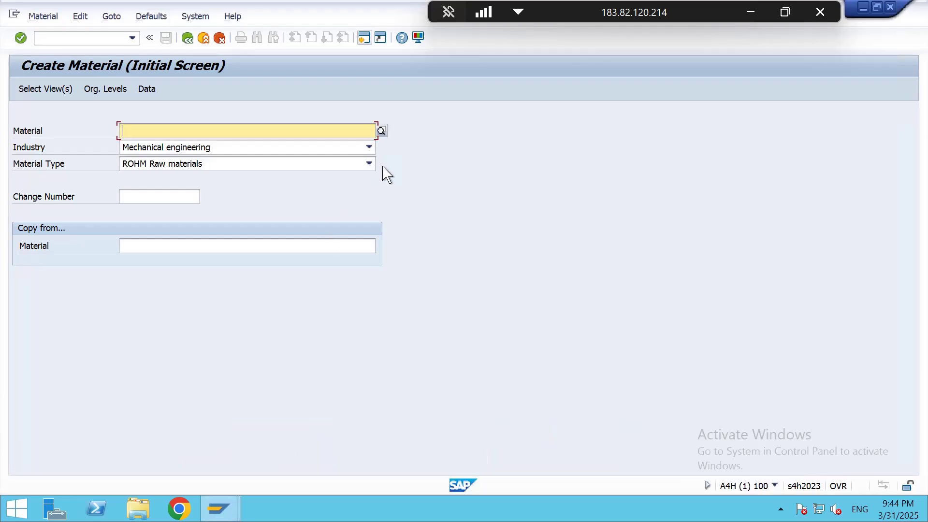
- Select Basic Data 1 and 2, Purchasing, General Plant Data / Storage 1 and Accounting 1 views
key("Return")
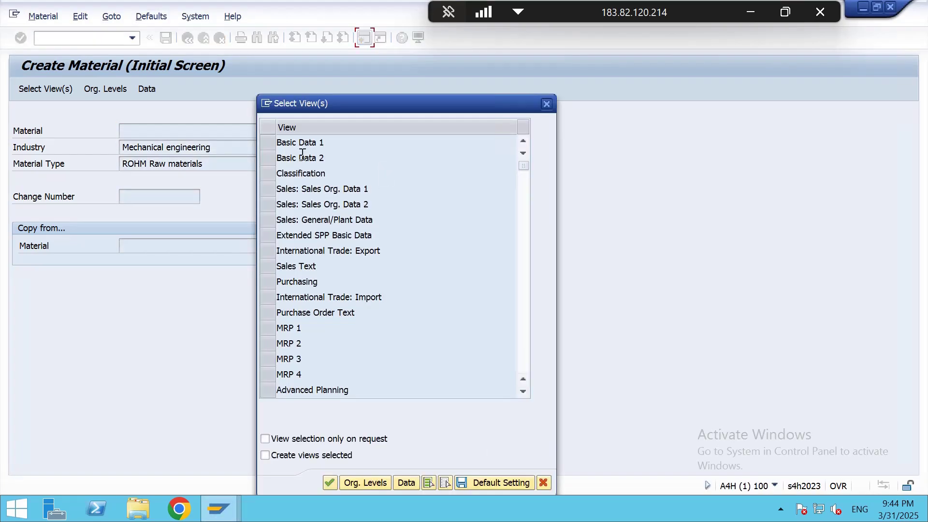
left_click(269, 143)
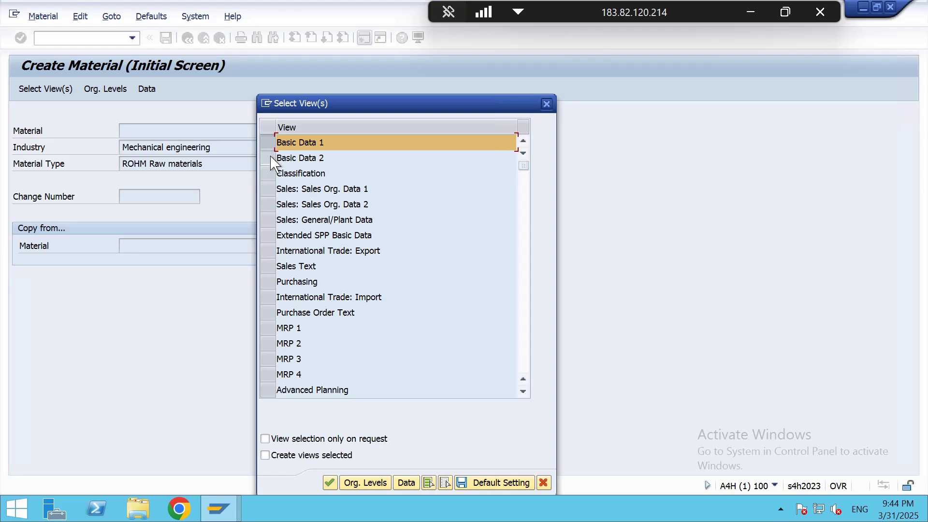
left_click(269, 158)
left_click(266, 281)
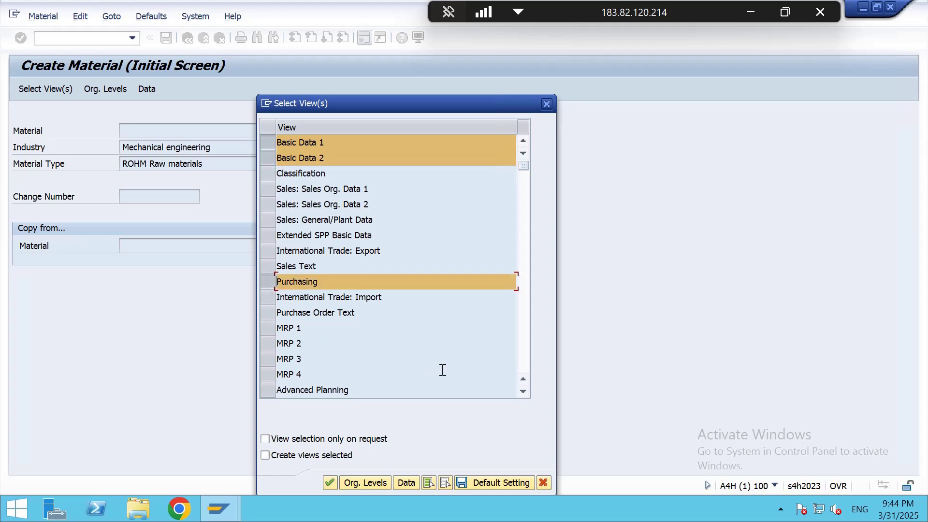
left_click(523, 391)
left_click(523, 391)
left_click(523, 392)
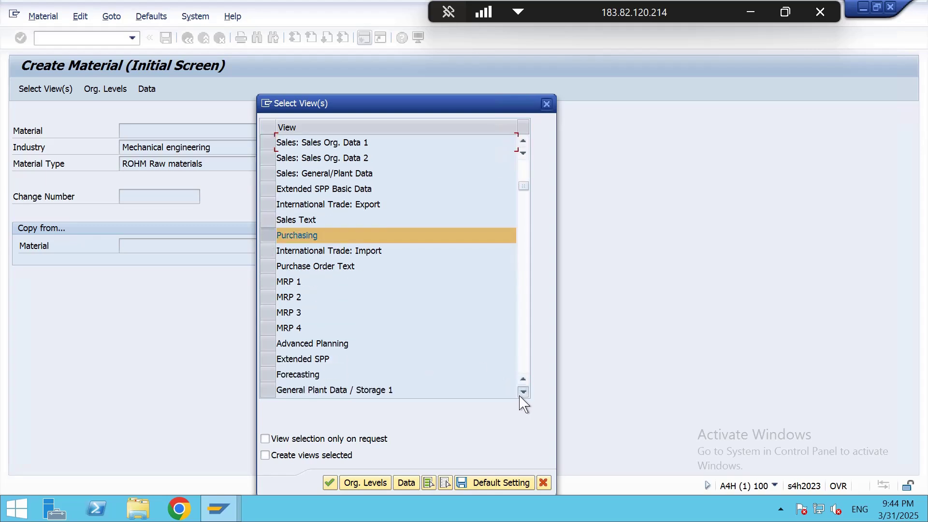
left_click(523, 392)
left_click(523, 392)
left_click(523, 392)
left_click(524, 391)
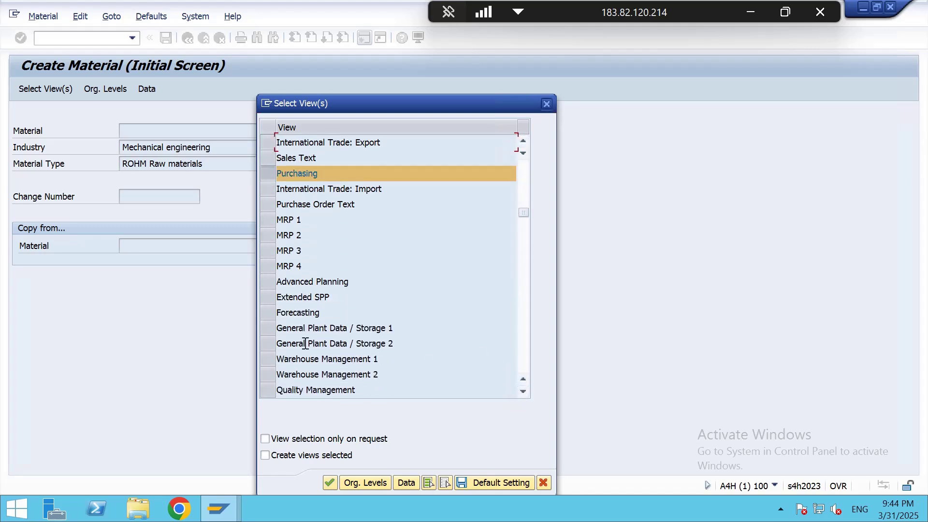
left_click(269, 328)
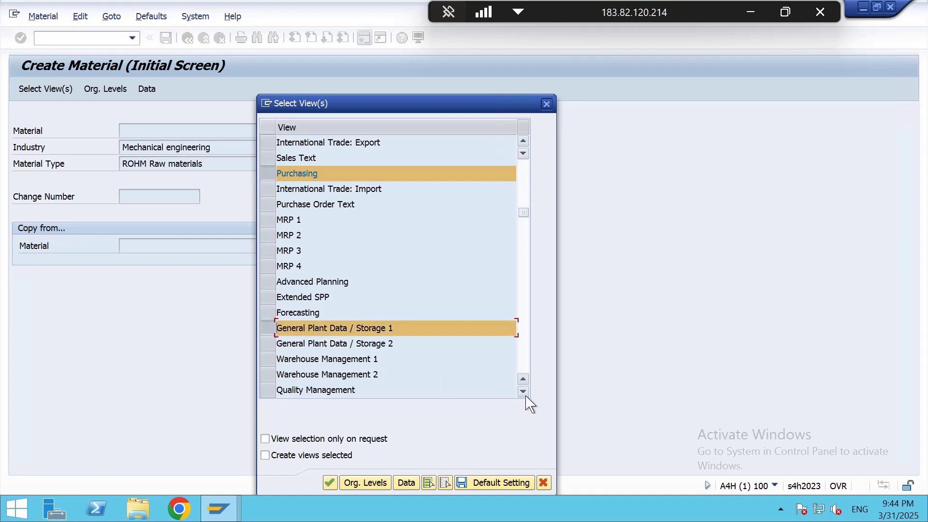
left_click(523, 392)
left_click(523, 392)
left_click(523, 391)
left_click(523, 392)
left_click(523, 391)
left_click(523, 392)
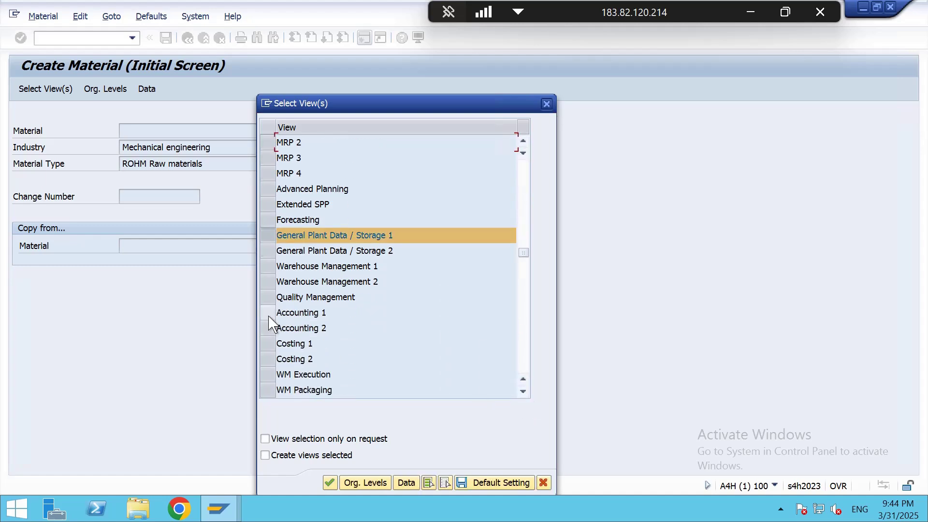
left_click(268, 312)
left_click(330, 482)
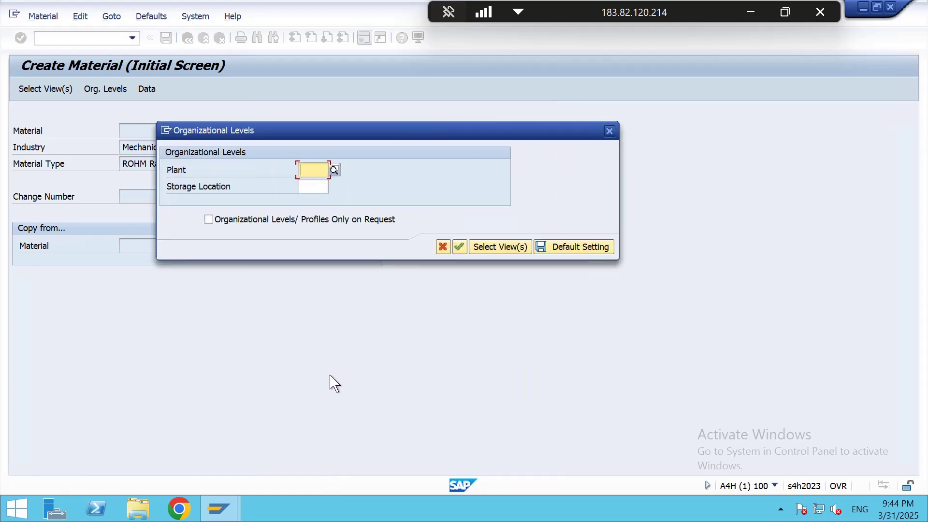
- Enter plant and storage location TSL1 to open material 145 without error, then minimize SAP
type("tsl1")
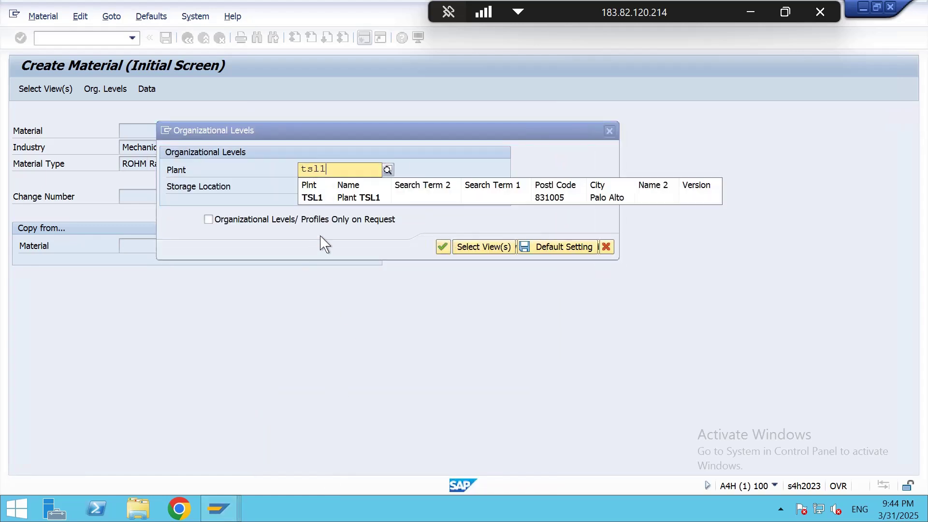
left_click(312, 197)
left_click(317, 189)
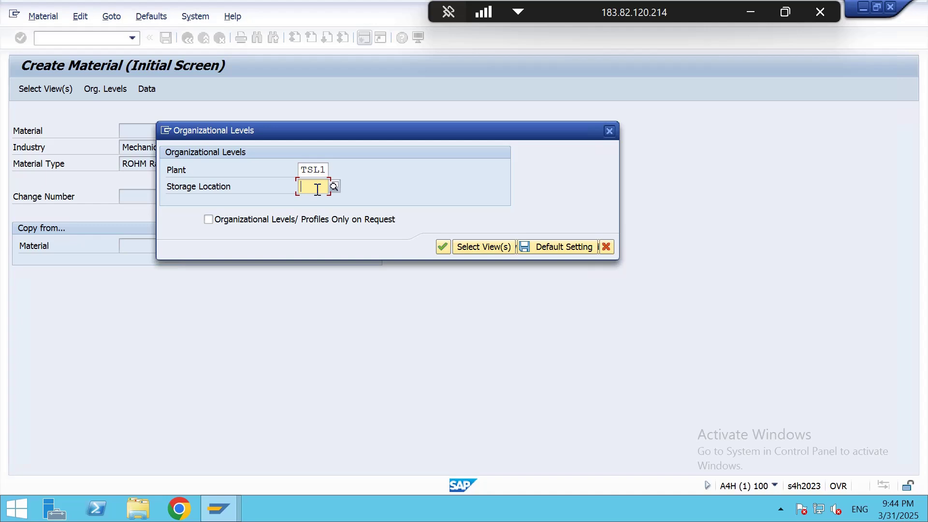
type("tsl1")
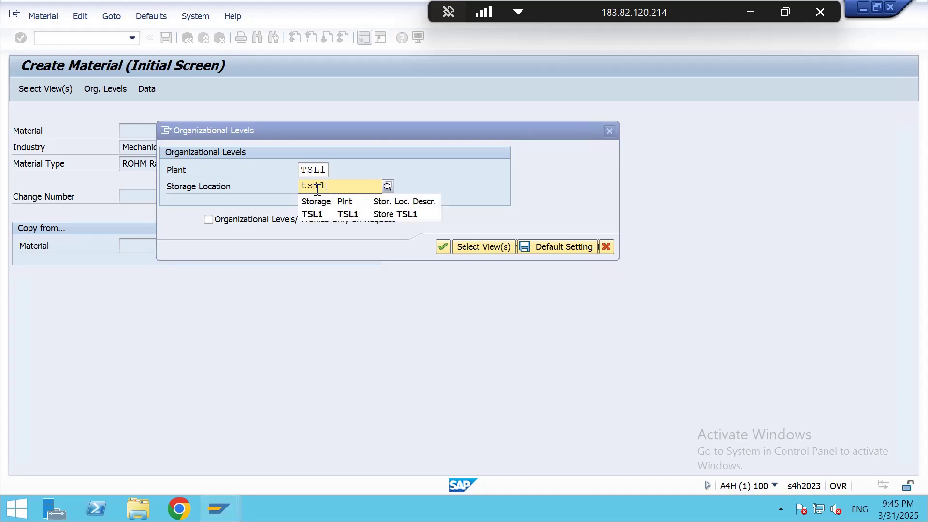
left_click(324, 215)
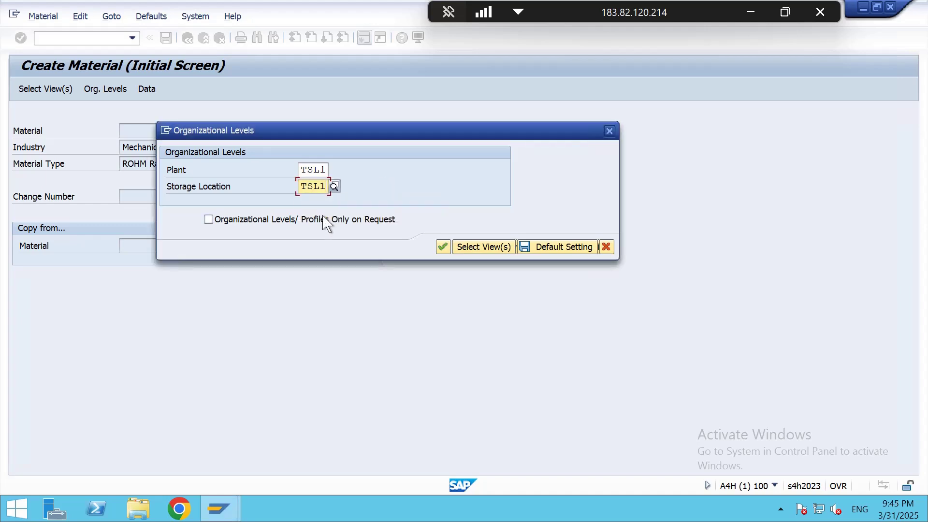
key("Return")
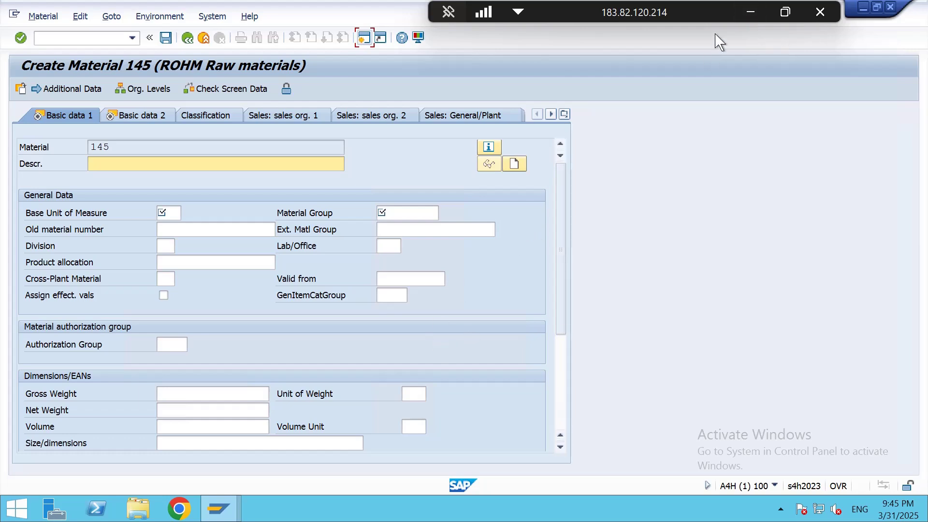
left_click(751, 12)
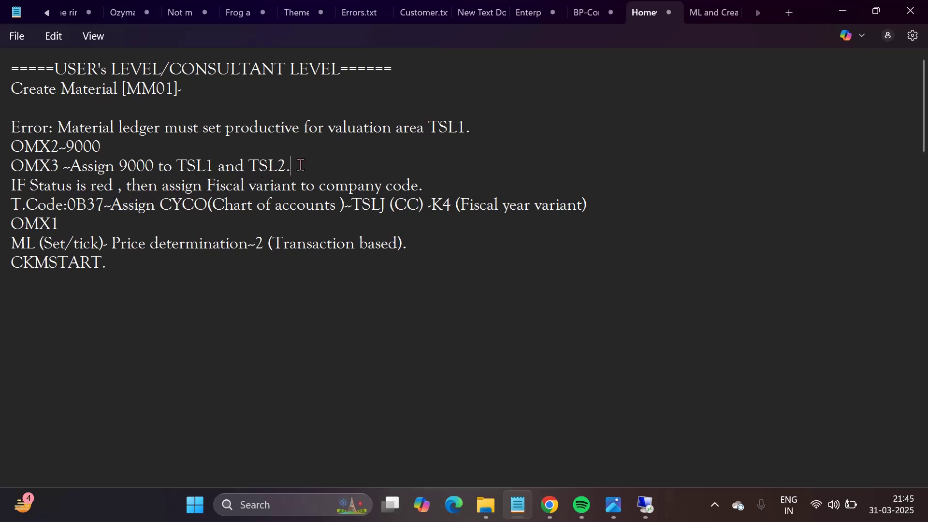
- Append 'then status will be green.' to the OMX3 line of the Notepad notes
type("hen status will be")
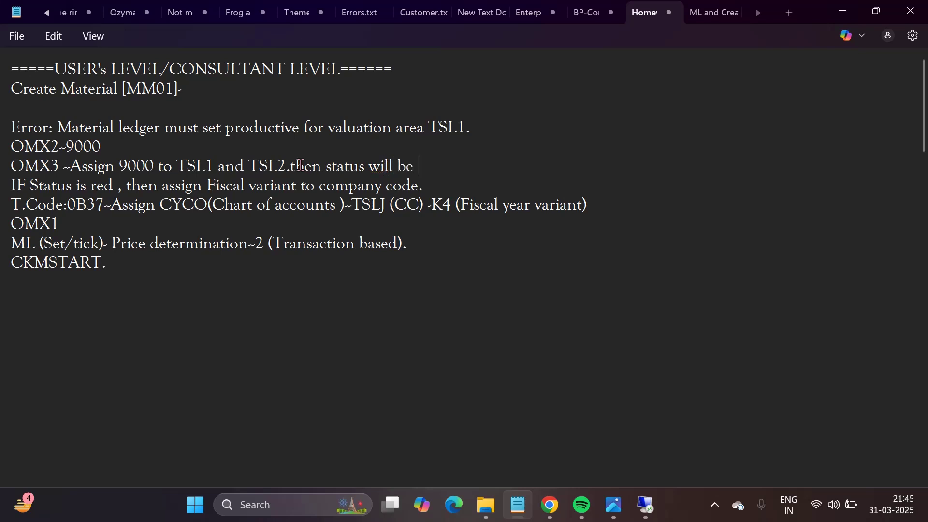
type(" green.")
left_click(144, 221)
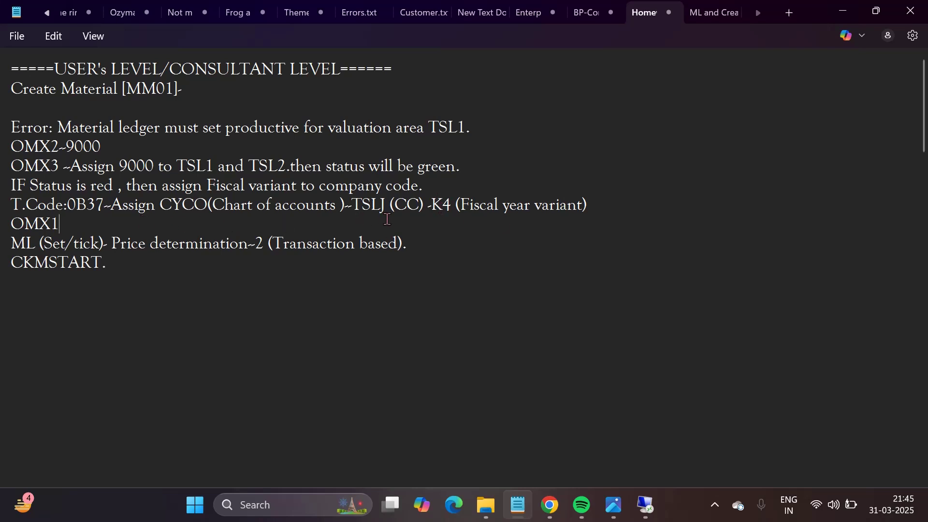